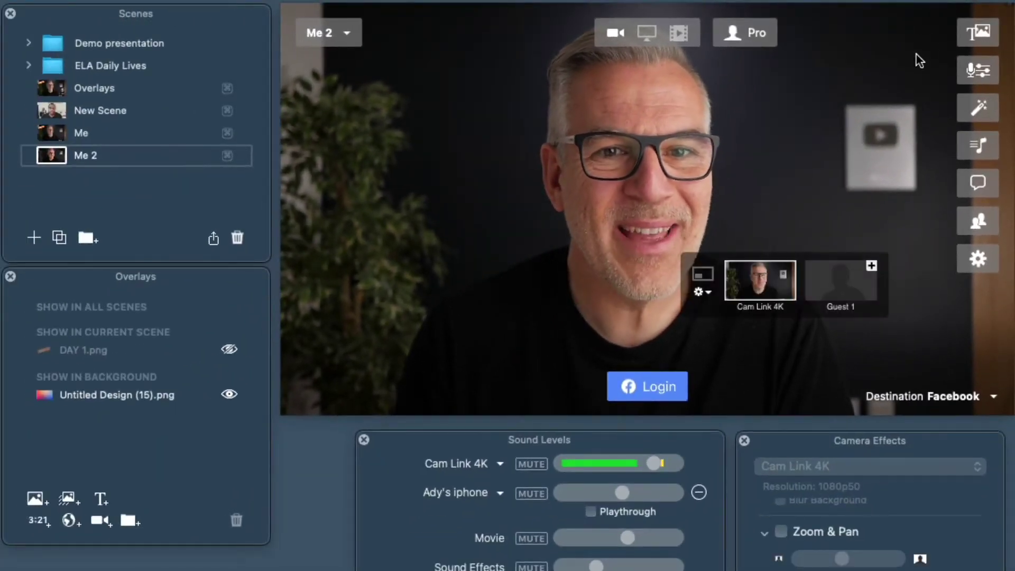
# Add a default-style 48-pt text overlay with the presenter's name and move it to the lower left
pyautogui.click(979, 33)
pyautogui.click(979, 33)
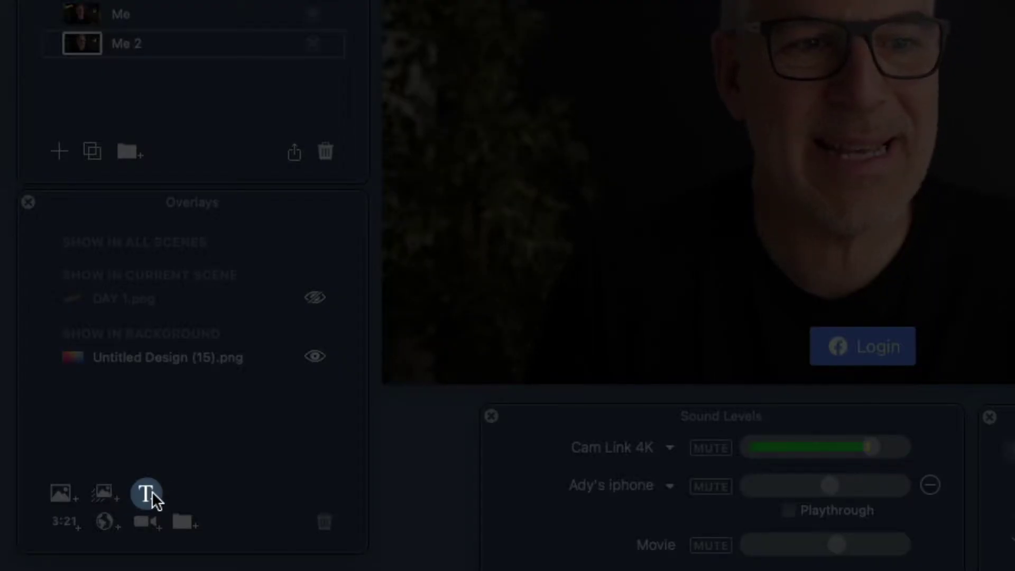
pyautogui.click(148, 495)
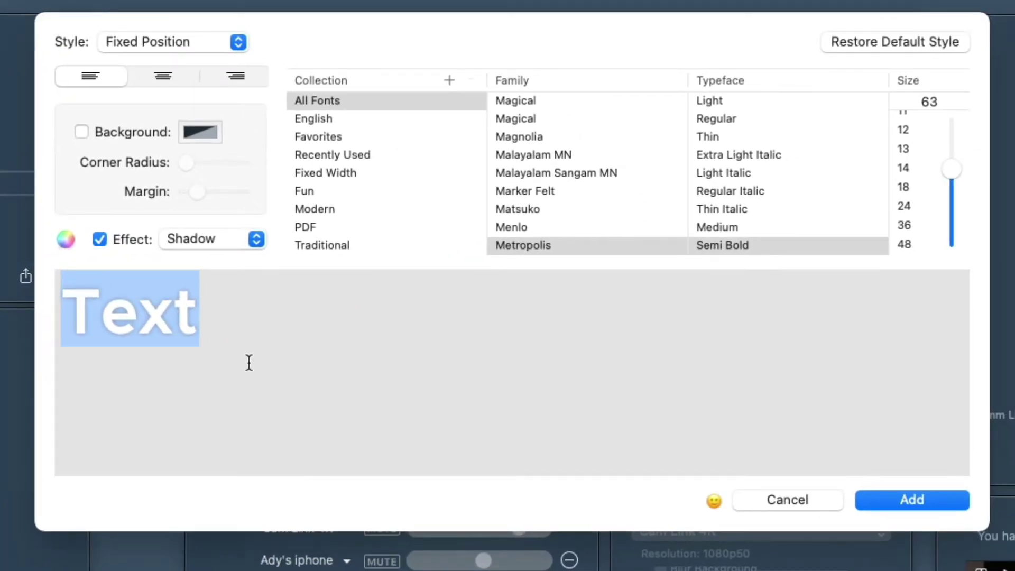
pyautogui.write('A')
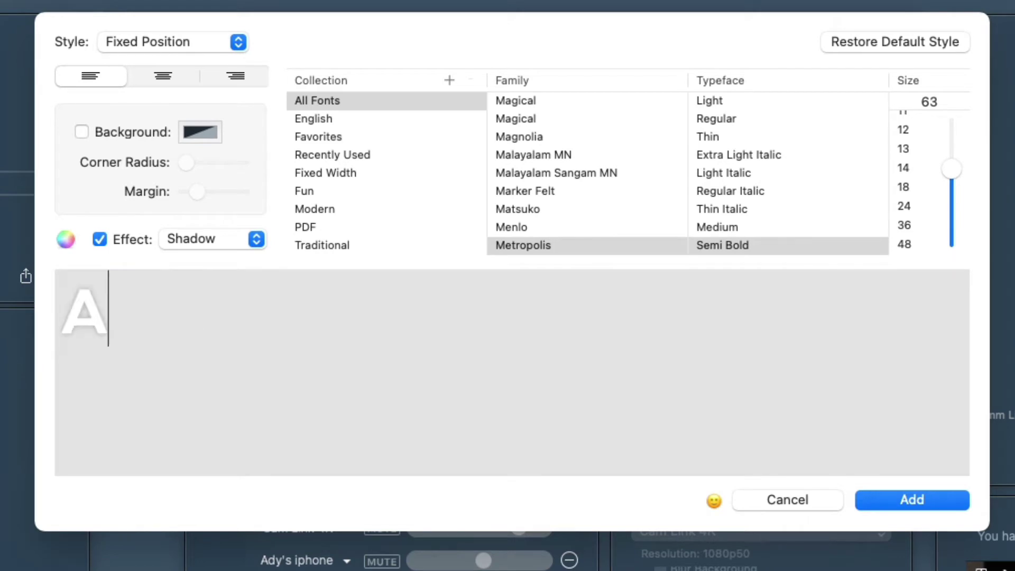
pyautogui.write('drian Salisbury')
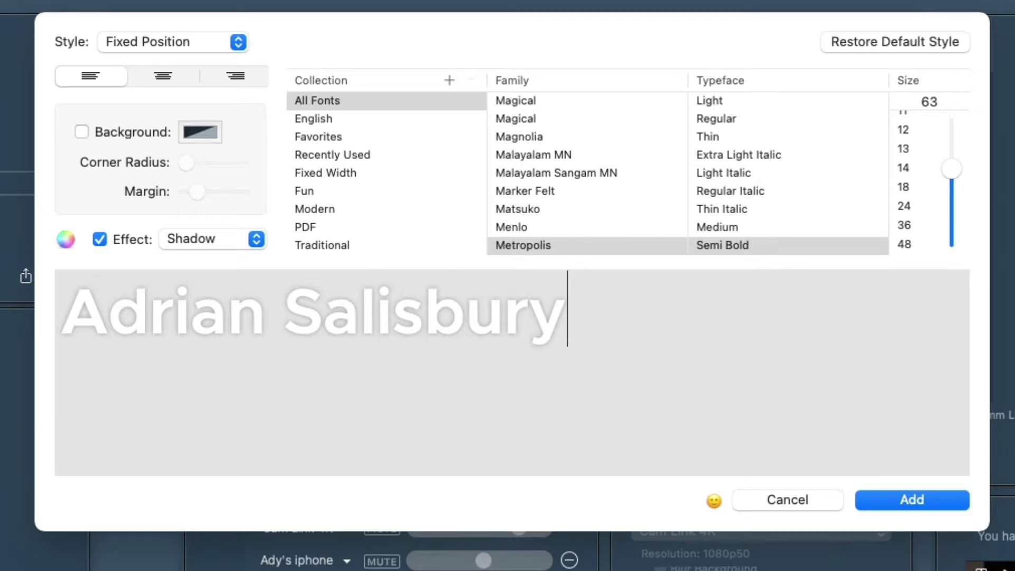
pyautogui.click(875, 41)
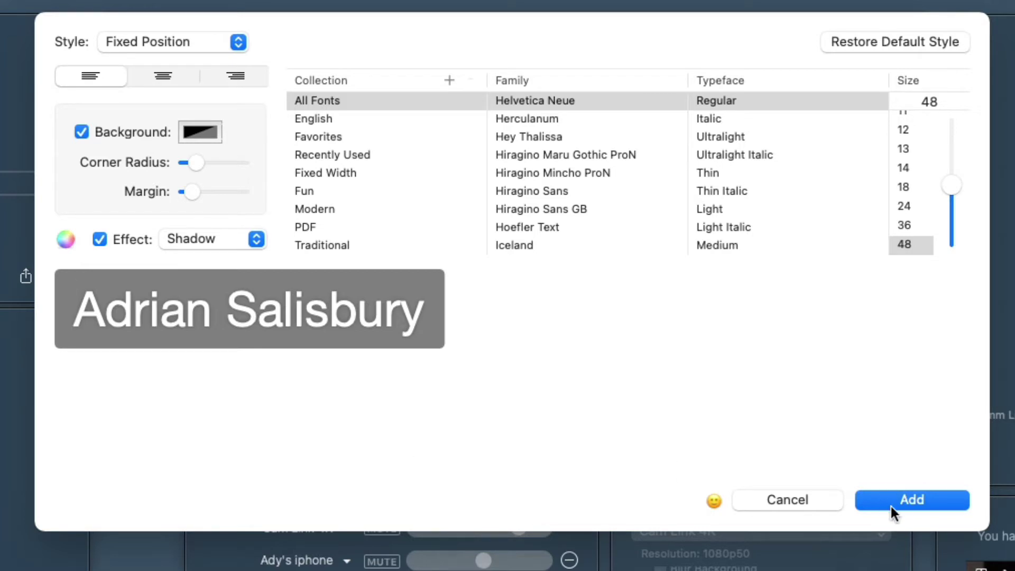
pyautogui.click(907, 501)
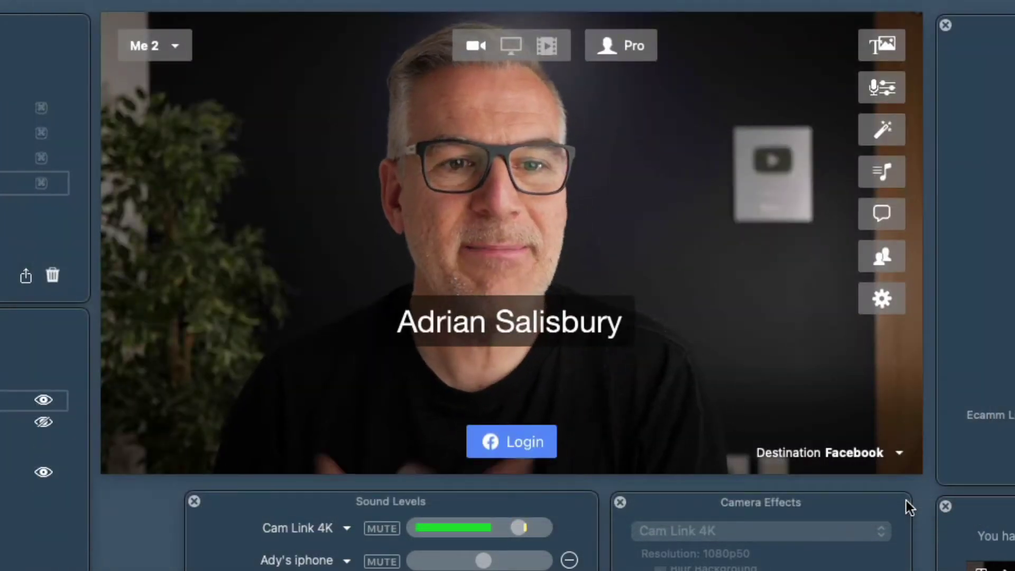
pyautogui.moveTo(578, 406)
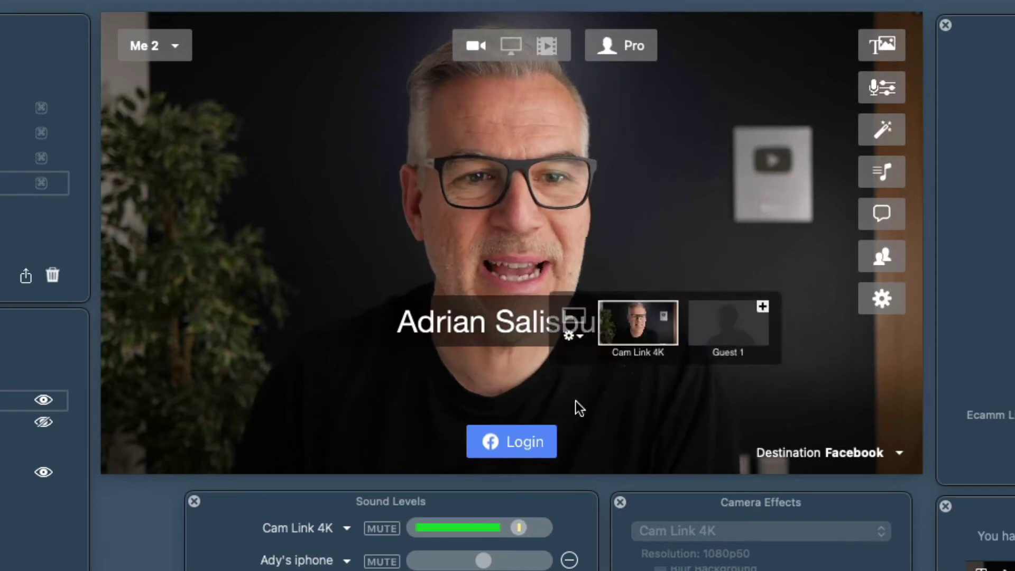
pyautogui.moveTo(508, 333); pyautogui.dragTo(245, 422)
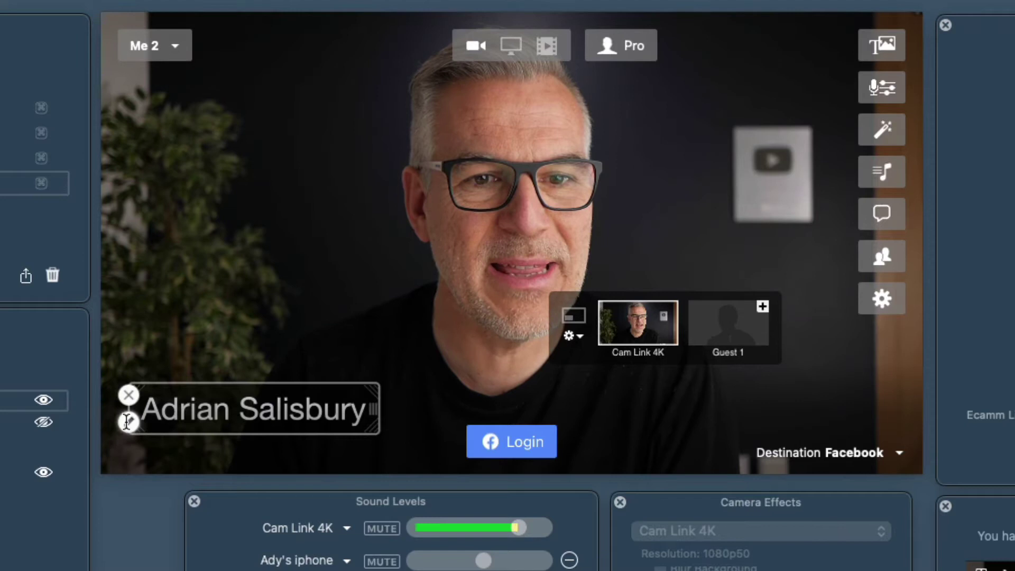
# Set the name title's font to Hey Thalissa after trying Hiragino alternatives
pyautogui.click(128, 422)
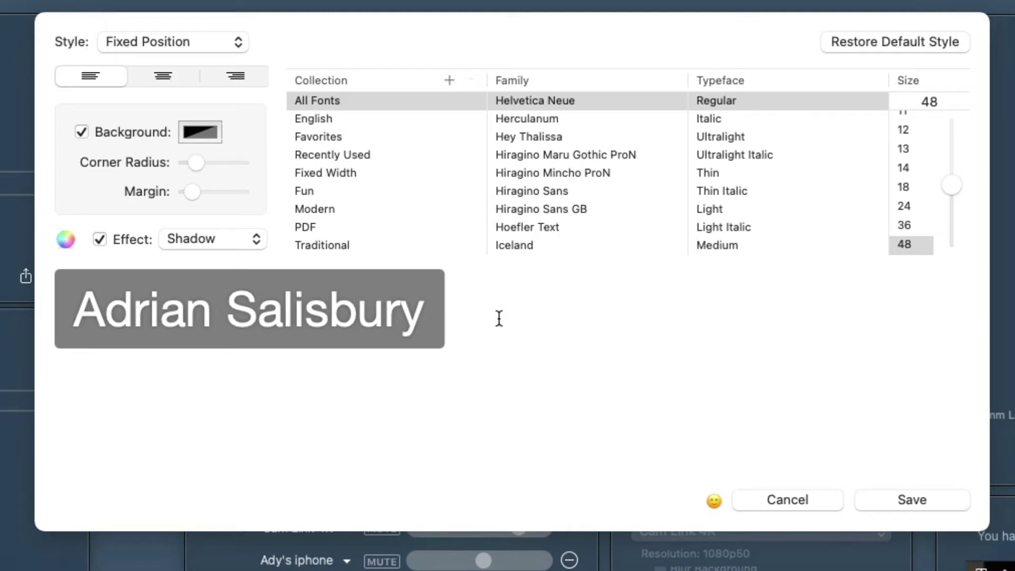
pyautogui.click(523, 135)
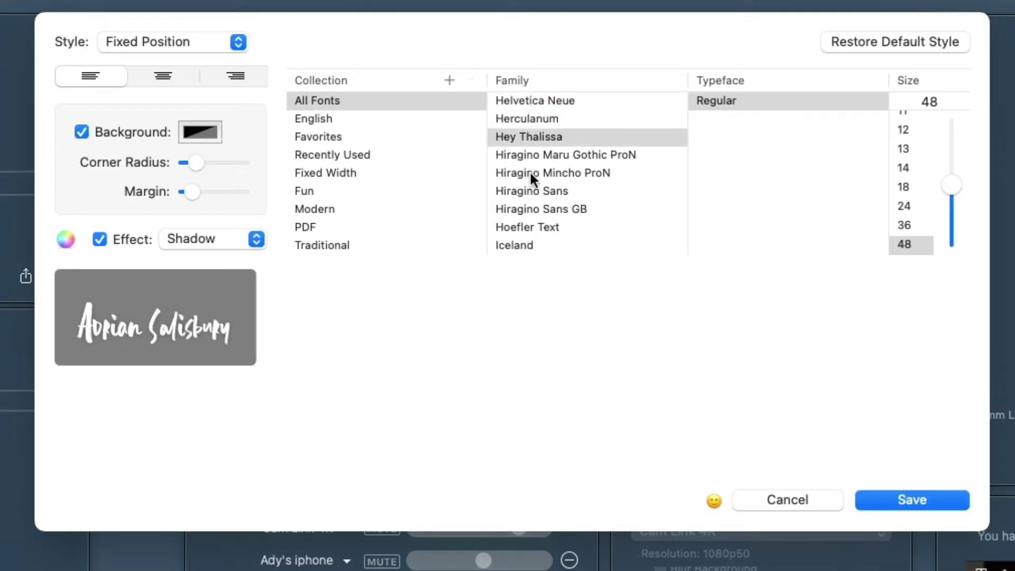
pyautogui.click(530, 173)
pyautogui.click(531, 154)
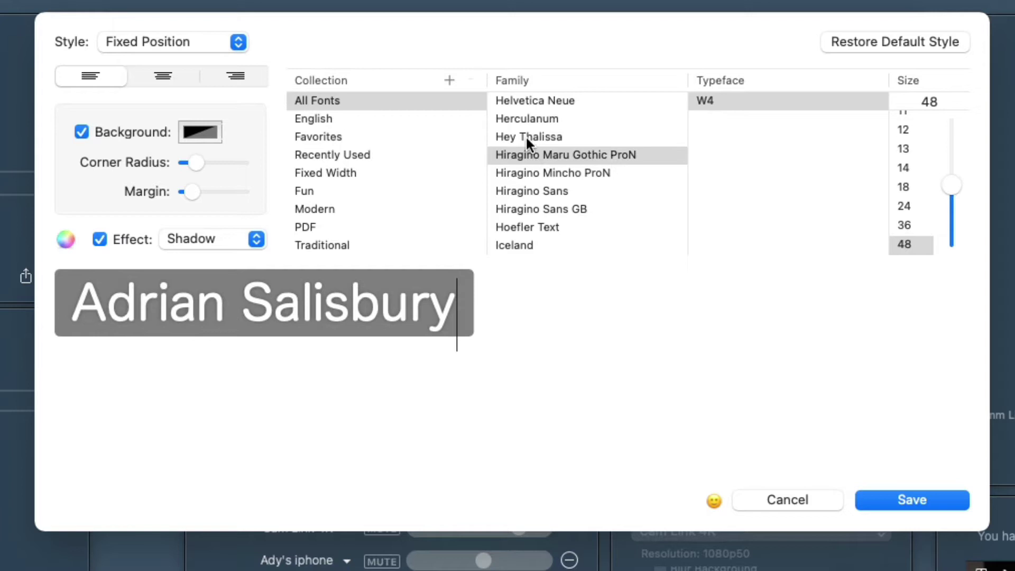
pyautogui.click(527, 138)
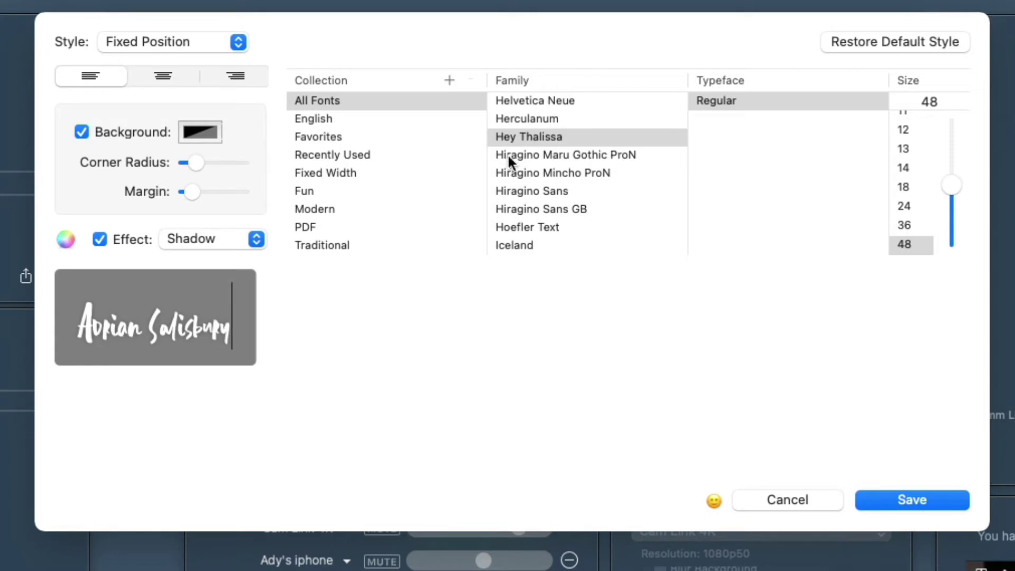
# Remove the background, keep the shadow, set size 82, save, and move the title to the bottom left
pyautogui.click(81, 132)
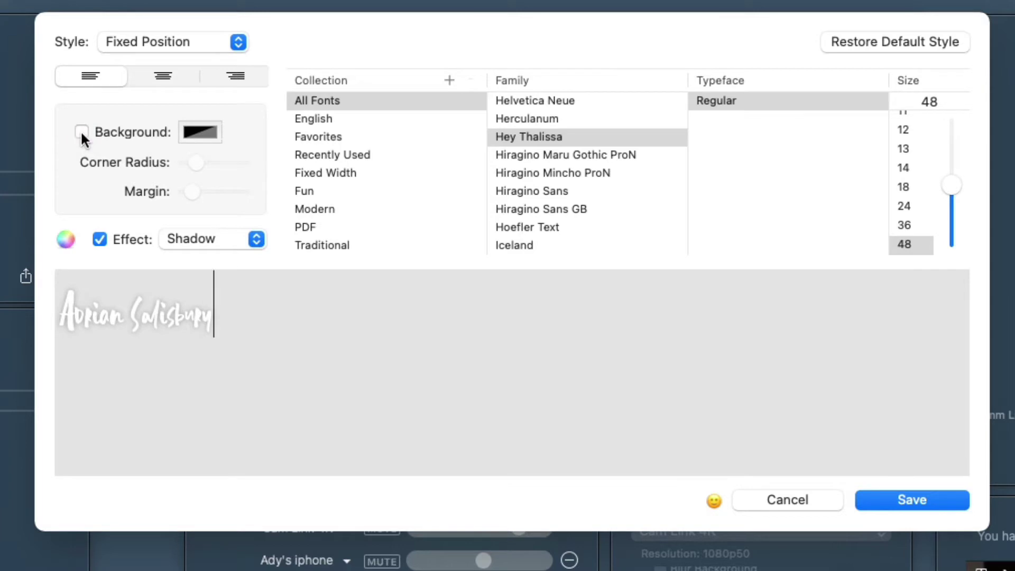
pyautogui.click(99, 240)
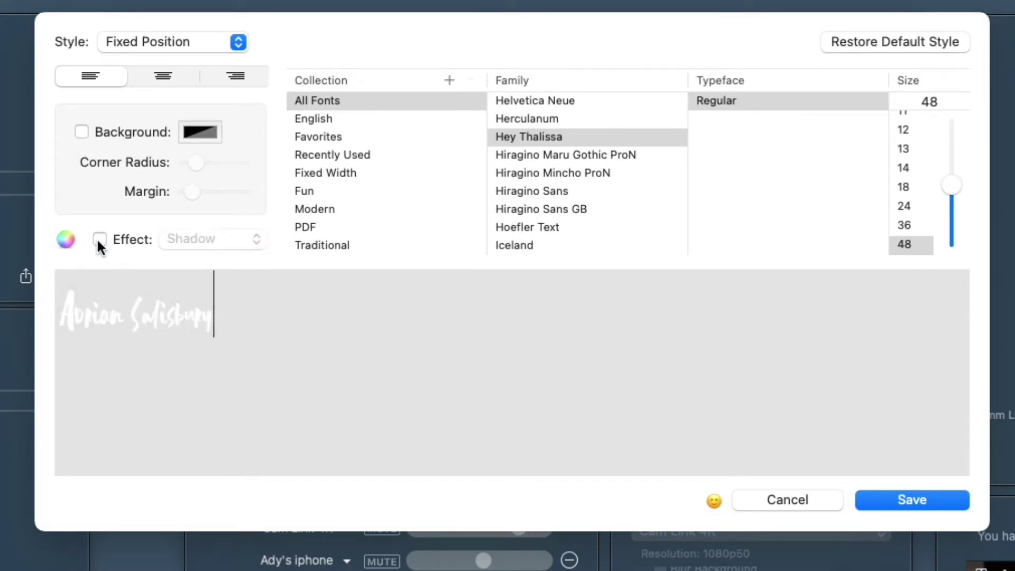
pyautogui.click(99, 240)
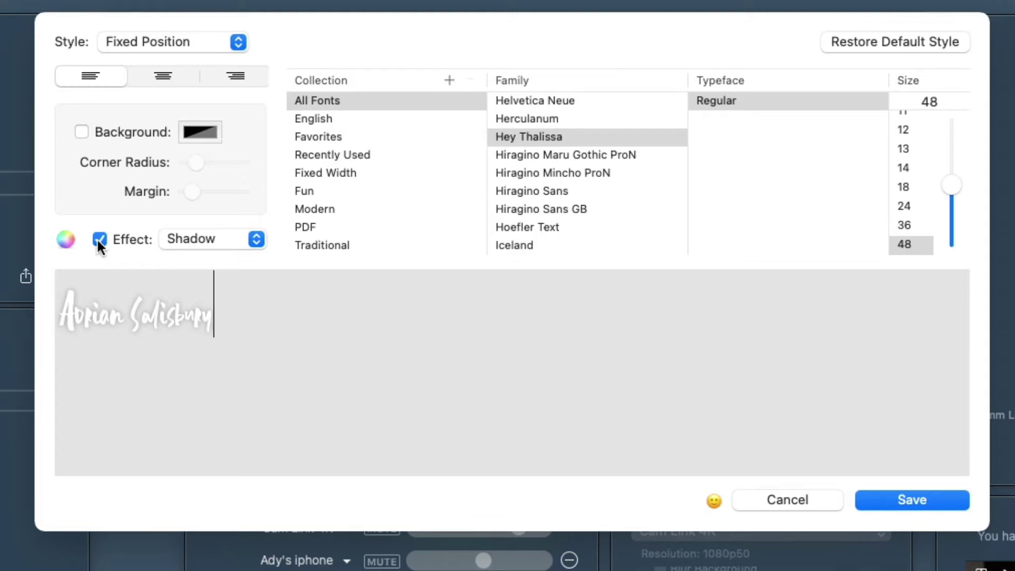
pyautogui.moveTo(948, 183); pyautogui.dragTo(946, 144)
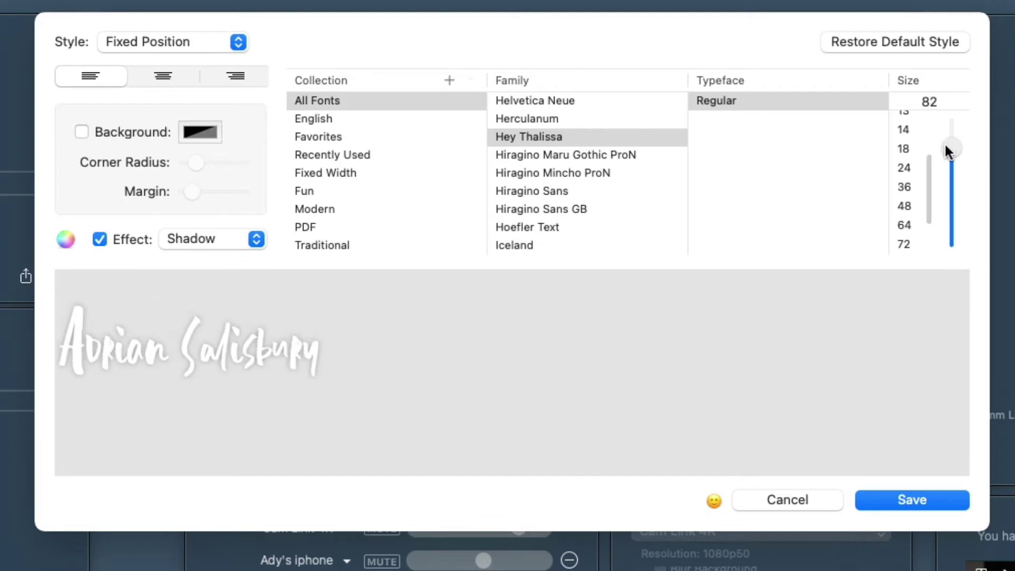
pyautogui.click(912, 499)
pyautogui.moveTo(234, 402); pyautogui.dragTo(234, 446)
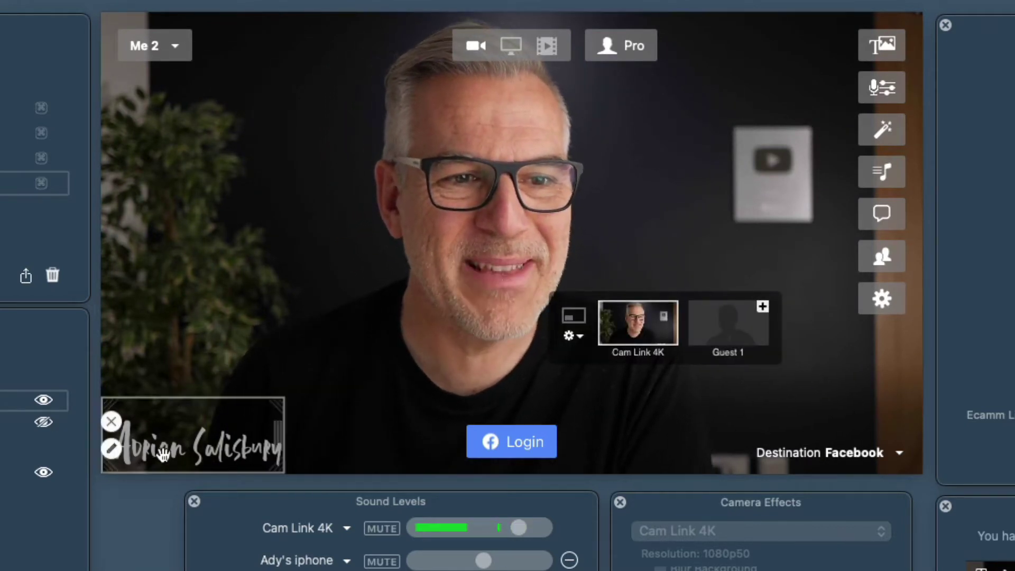
# Switch the name title to the Metropolis font in Bold
pyautogui.click(111, 448)
pyautogui.click(533, 165)
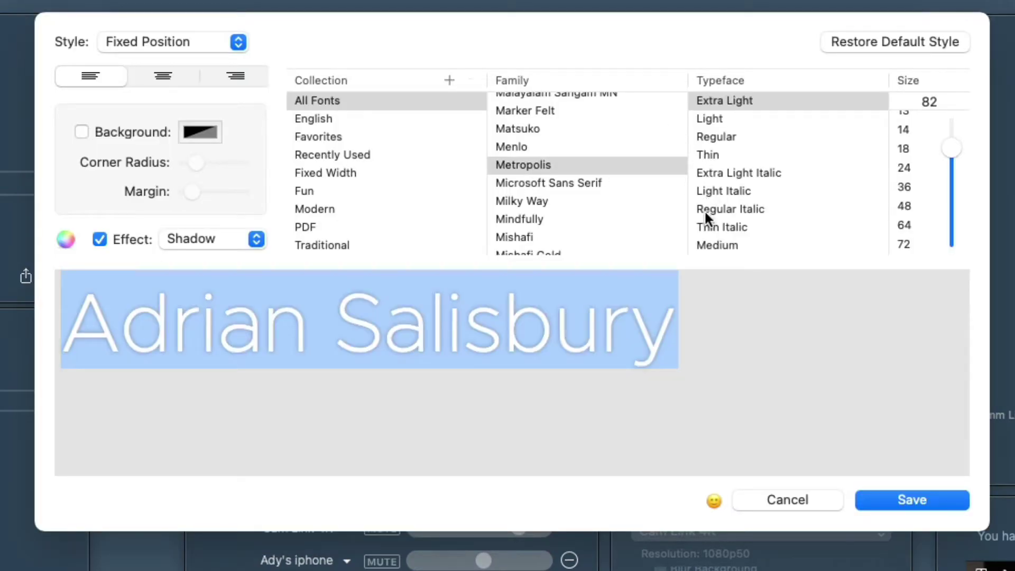
pyautogui.scroll(-3, 706, 206)
pyautogui.click(708, 176)
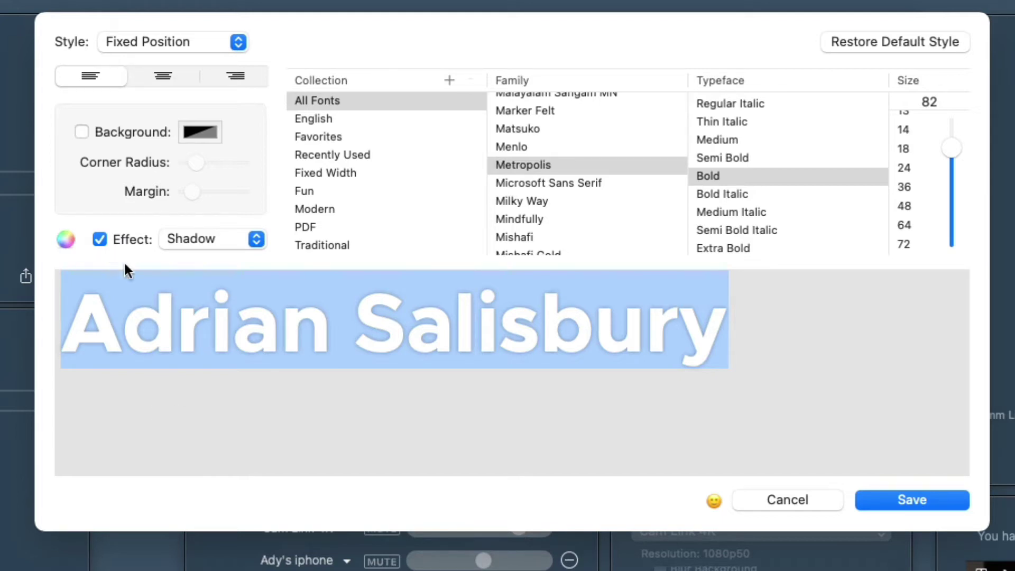
# Colour the name text tangerine orange, save it, and centre-align the text
pyautogui.click(64, 240)
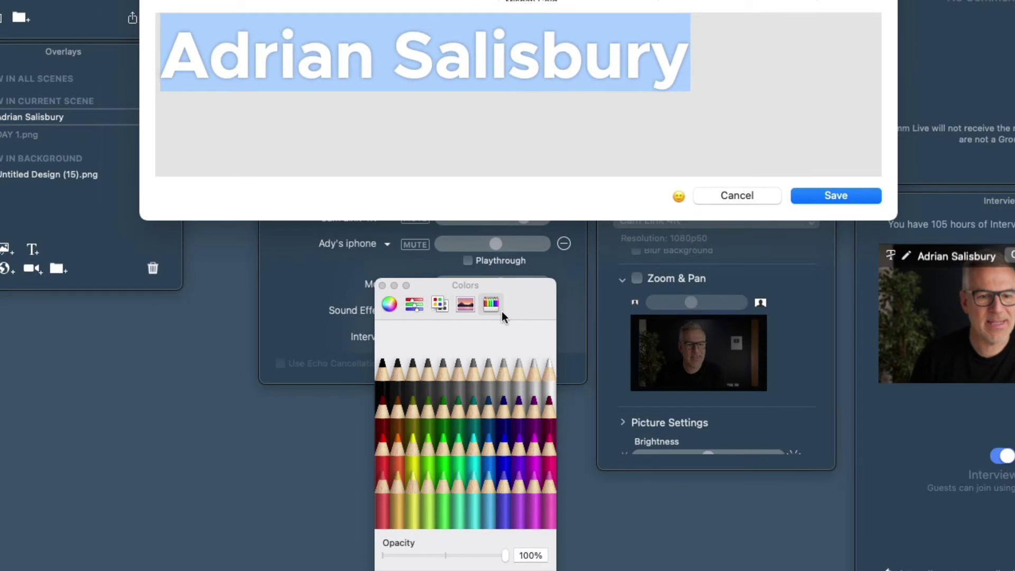
pyautogui.moveTo(502, 316)
pyautogui.mouseDown()
pyautogui.moveTo(516, 285)
pyautogui.moveTo(508, 256)
pyautogui.mouseUp()
pyautogui.click(382, 418)
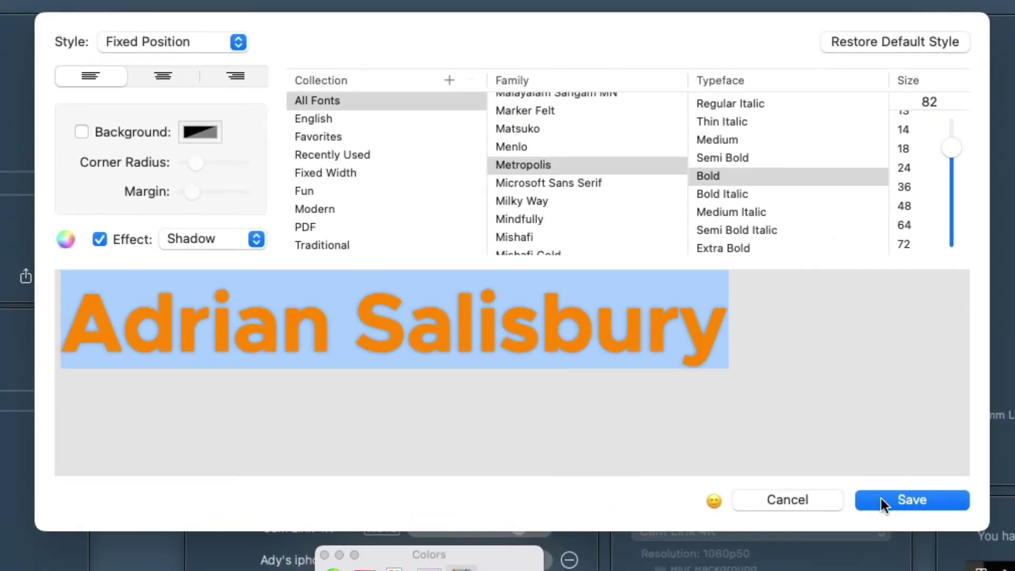
pyautogui.click(881, 498)
pyautogui.moveTo(292, 397)
pyautogui.mouseDown()
pyautogui.moveTo(288, 434)
pyautogui.moveTo(271, 441)
pyautogui.moveTo(291, 385)
pyautogui.mouseUp()
pyautogui.doubleClick(290, 385)
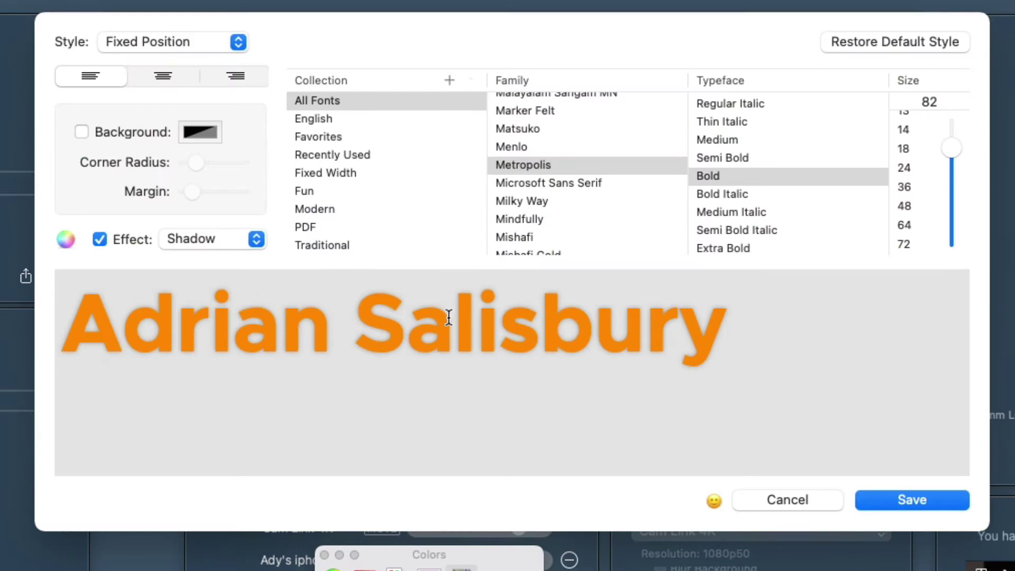
pyautogui.click(161, 78)
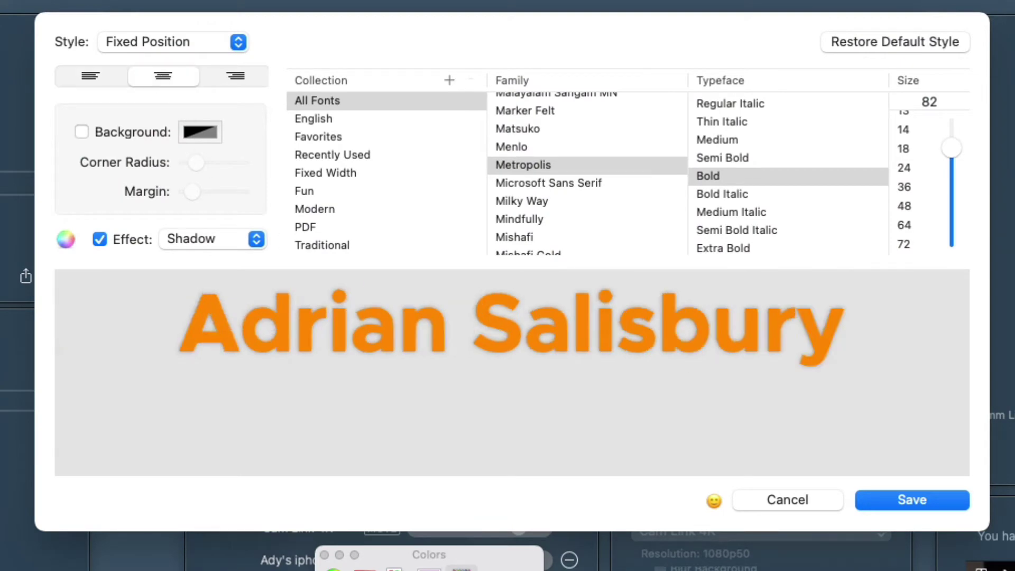
# Save the centred style and drag the title to the horizontal centre near the video bottom
pyautogui.click(896, 502)
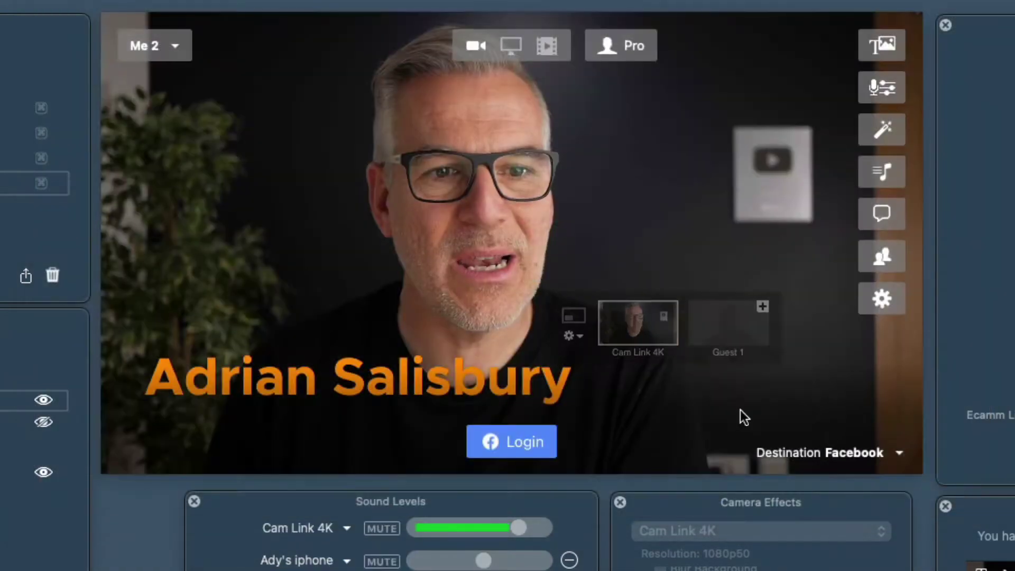
pyautogui.moveTo(469, 412); pyautogui.dragTo(544, 451)
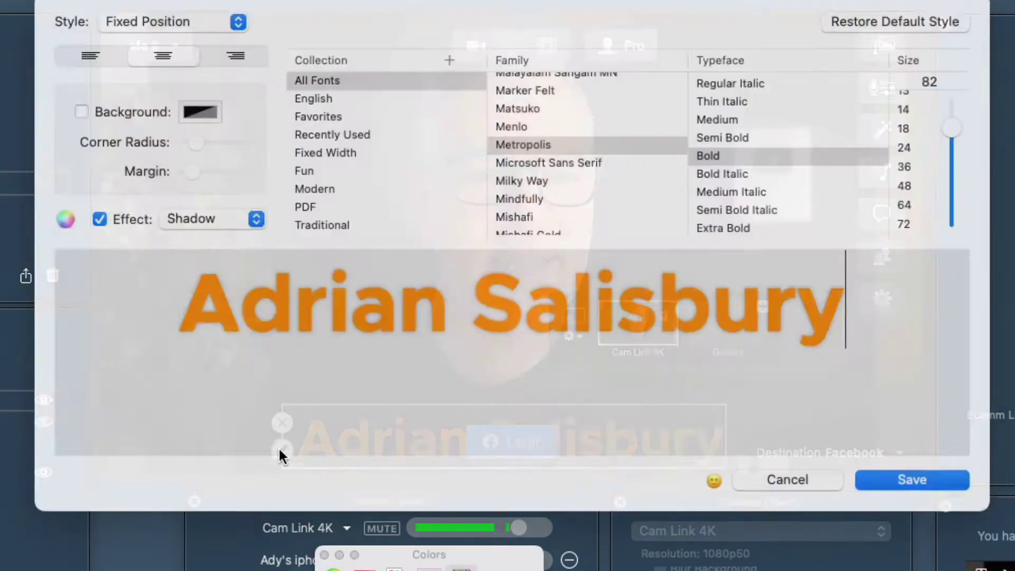
# Resize the name text to 76 and add a tangerine orange background box
pyautogui.click(282, 451)
pyautogui.moveTo(953, 145)
pyautogui.mouseDown()
pyautogui.moveTo(951, 132)
pyautogui.moveTo(949, 188)
pyautogui.moveTo(949, 150)
pyautogui.mouseUp()
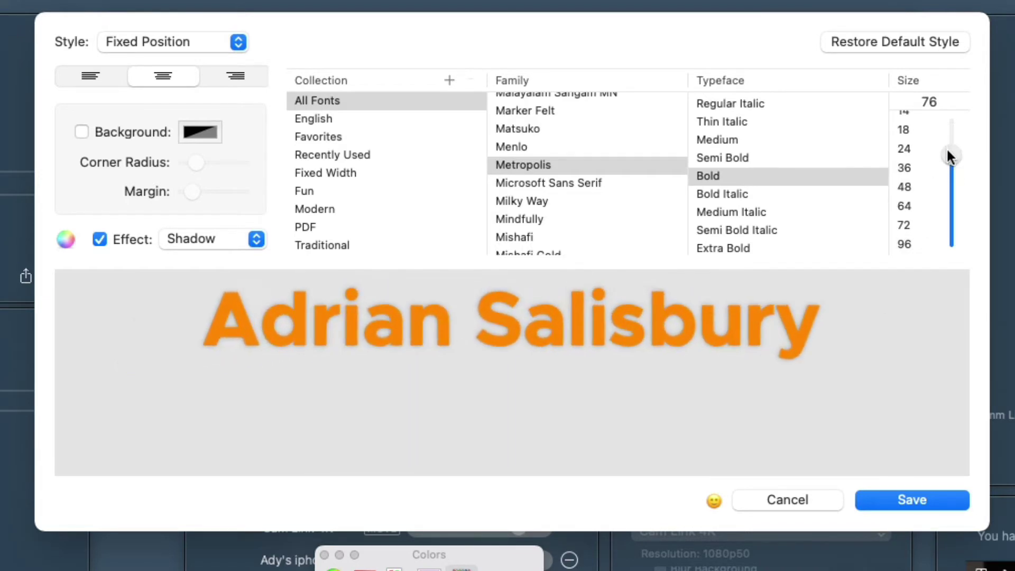
pyautogui.click(82, 131)
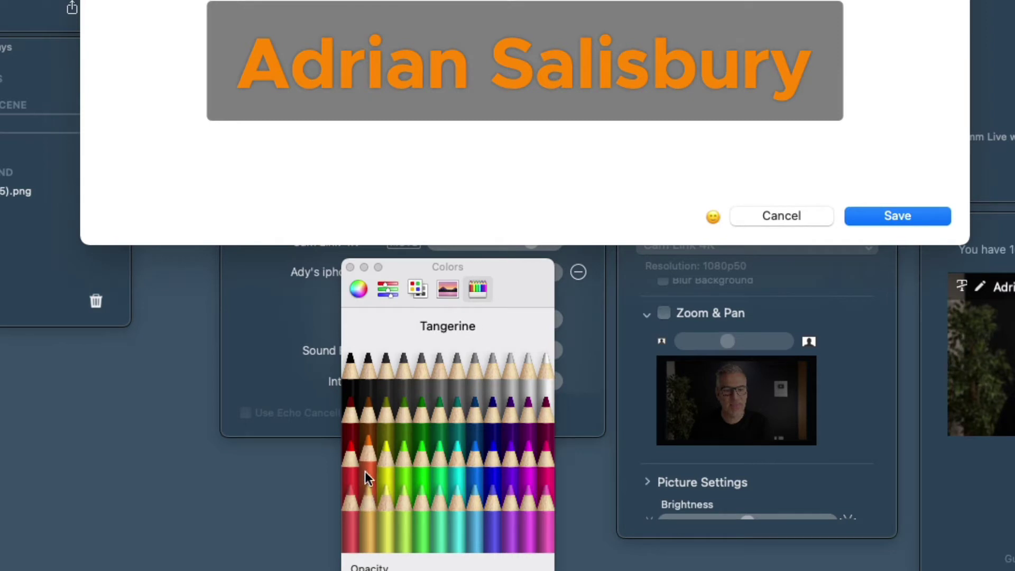
pyautogui.click(365, 471)
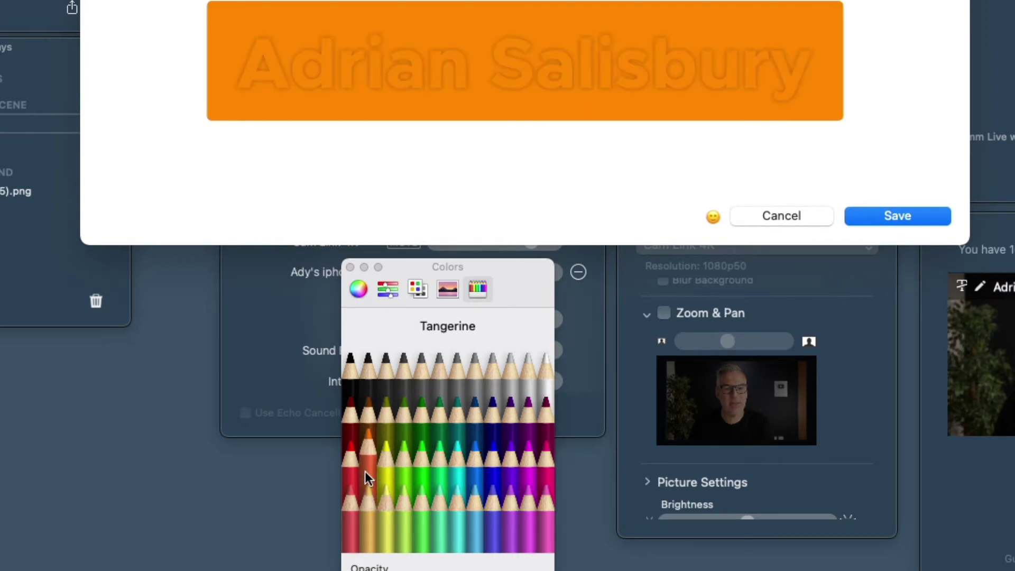
# Make all of the name text white using the Snow colour
pyautogui.press('super+a')
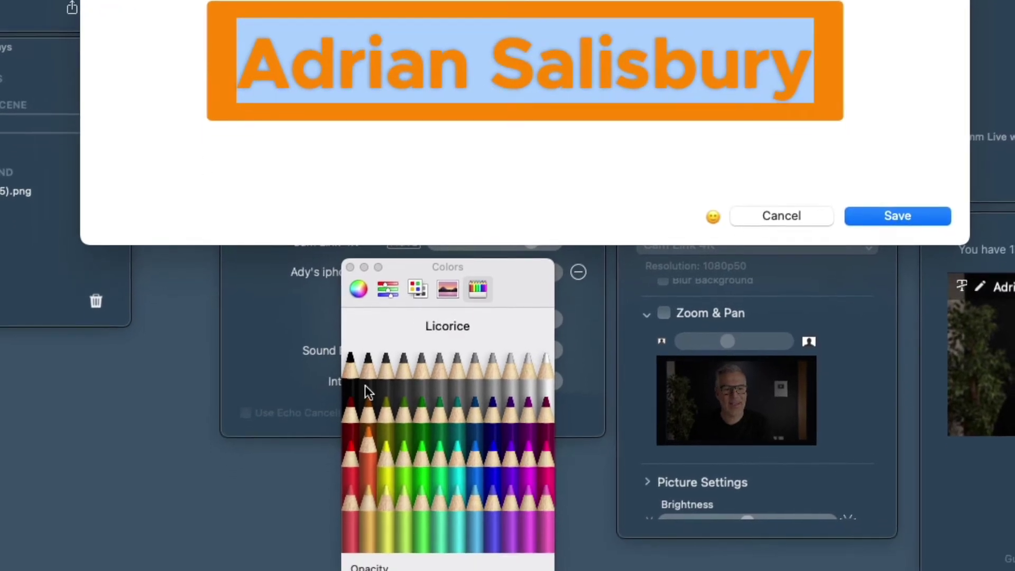
pyautogui.click(545, 374)
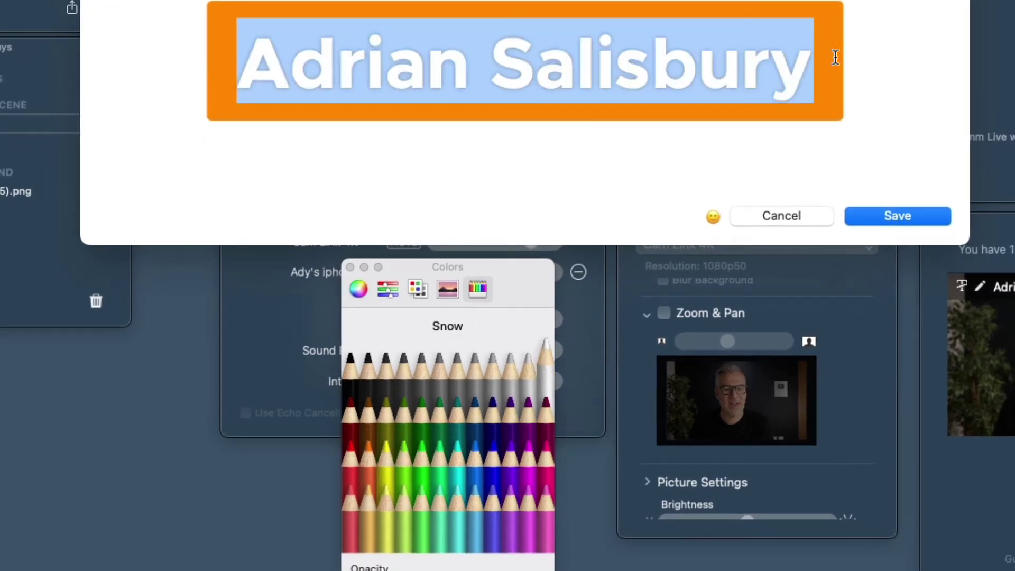
pyautogui.click(878, 51)
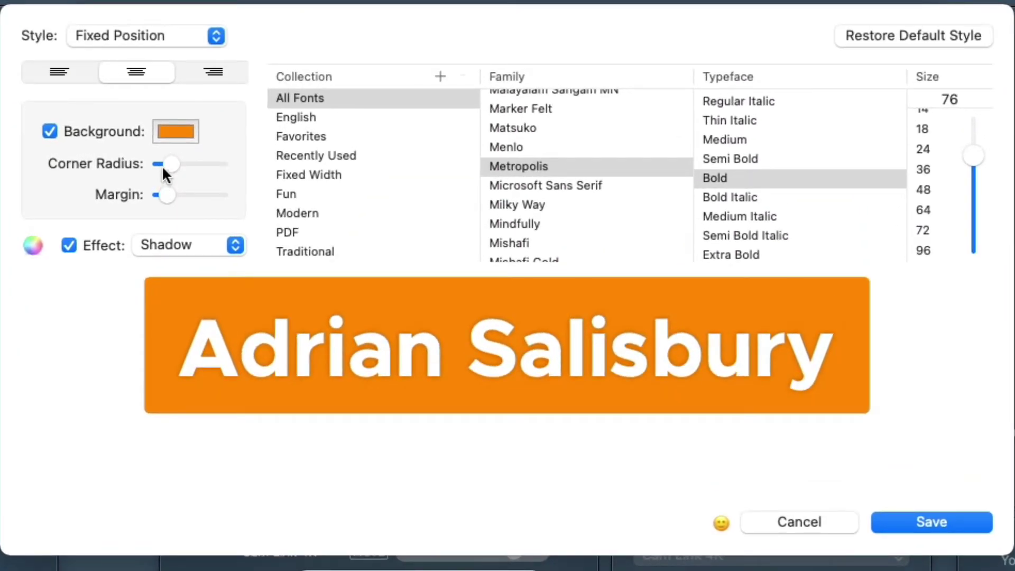
# Round the banner corners fully, set the text size to 67, and tighten the margin
pyautogui.moveTo(162, 169); pyautogui.dragTo(259, 173)
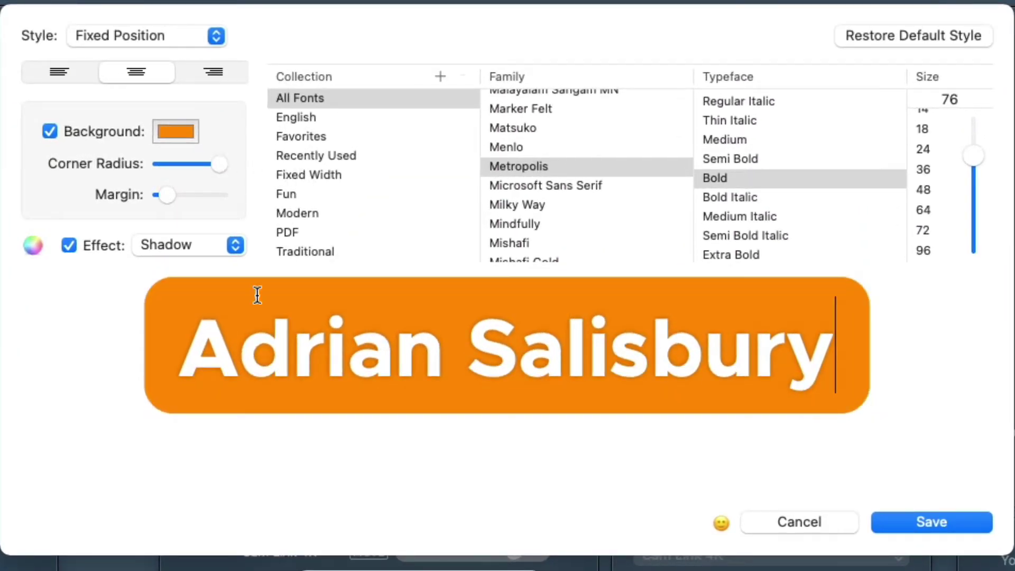
pyautogui.moveTo(164, 194)
pyautogui.mouseDown()
pyautogui.moveTo(173, 193)
pyautogui.moveTo(163, 194)
pyautogui.mouseUp()
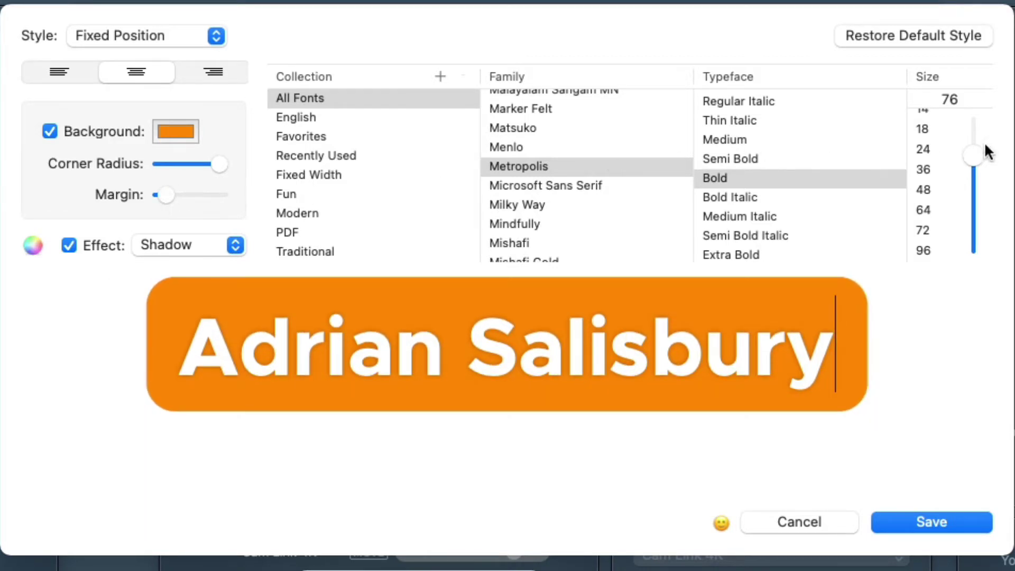
pyautogui.moveTo(985, 151); pyautogui.dragTo(946, 167)
pyautogui.click(175, 195)
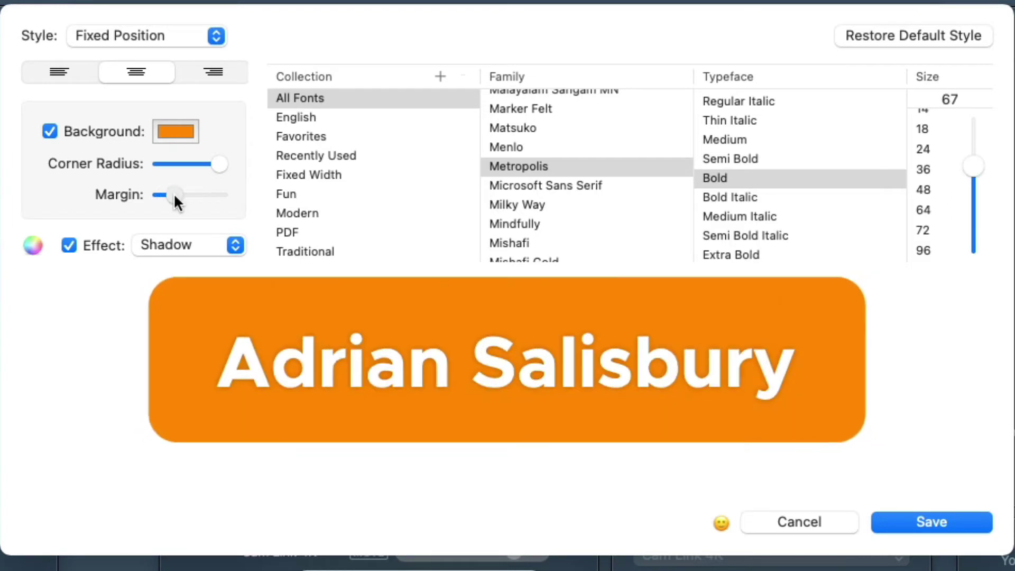
pyautogui.moveTo(174, 196); pyautogui.dragTo(171, 198)
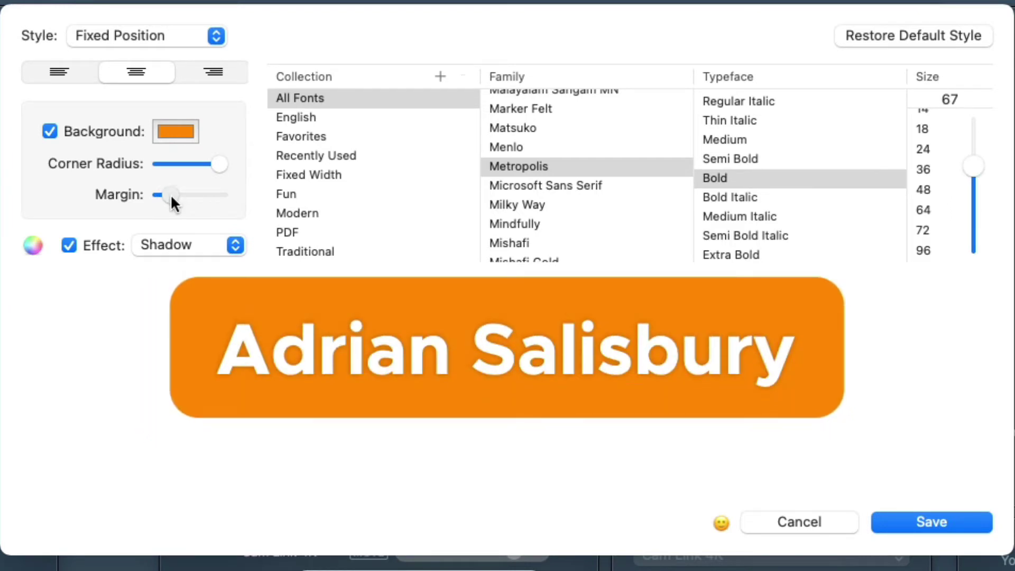
# Save the banner style and stretch the orange bar edge to edge along the video bottom
pyautogui.click(933, 524)
pyautogui.moveTo(616, 415); pyautogui.dragTo(578, 220)
pyautogui.moveTo(670, 215); pyautogui.dragTo(918, 220)
pyautogui.moveTo(304, 218); pyautogui.dragTo(114, 218)
pyautogui.moveTo(733, 215); pyautogui.dragTo(968, 216)
pyautogui.moveTo(786, 215); pyautogui.dragTo(739, 440)
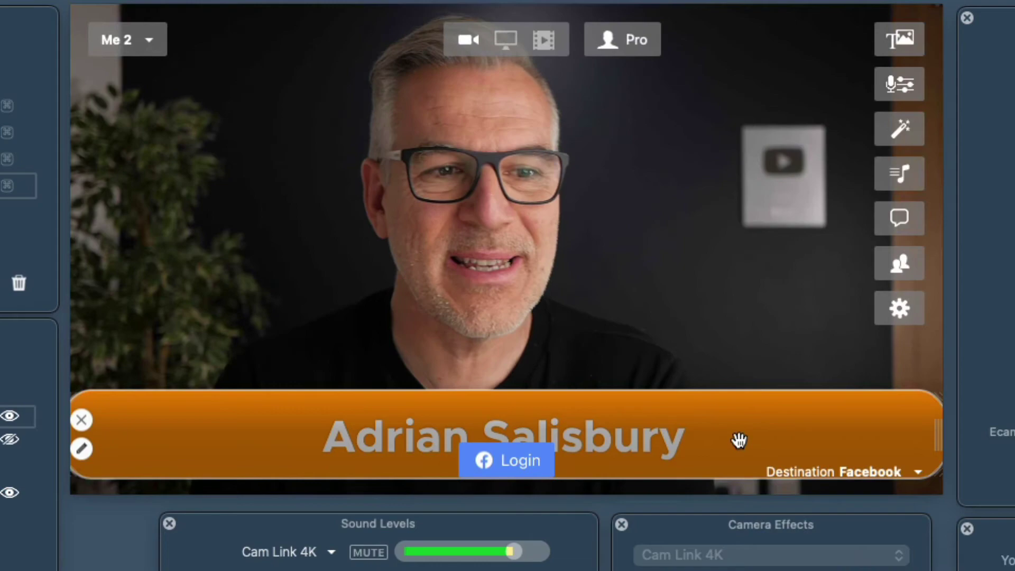
# Set the banner's corner radius to zero, reduce the margin, and save
pyautogui.click(82, 449)
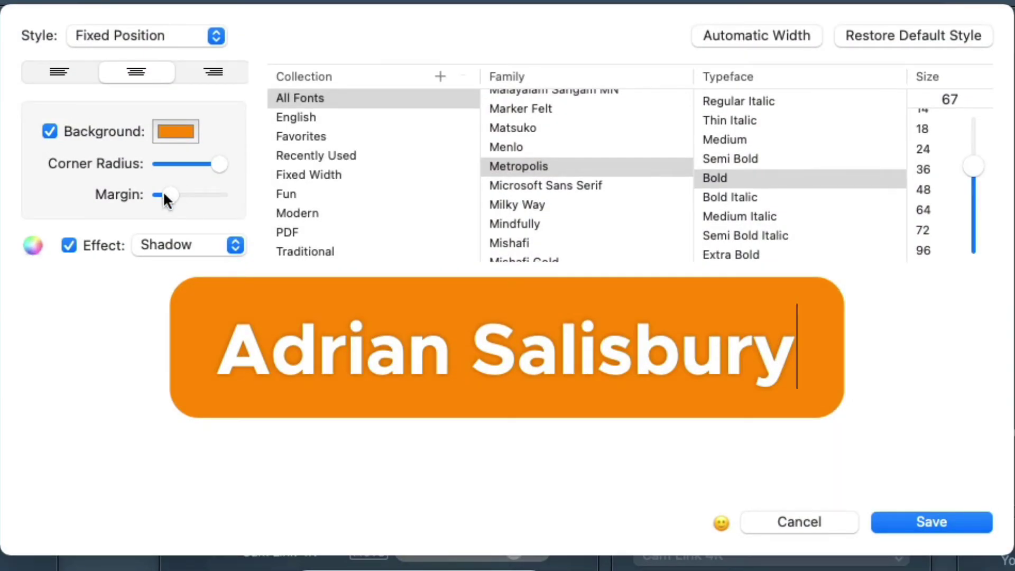
pyautogui.moveTo(213, 158); pyautogui.dragTo(118, 160)
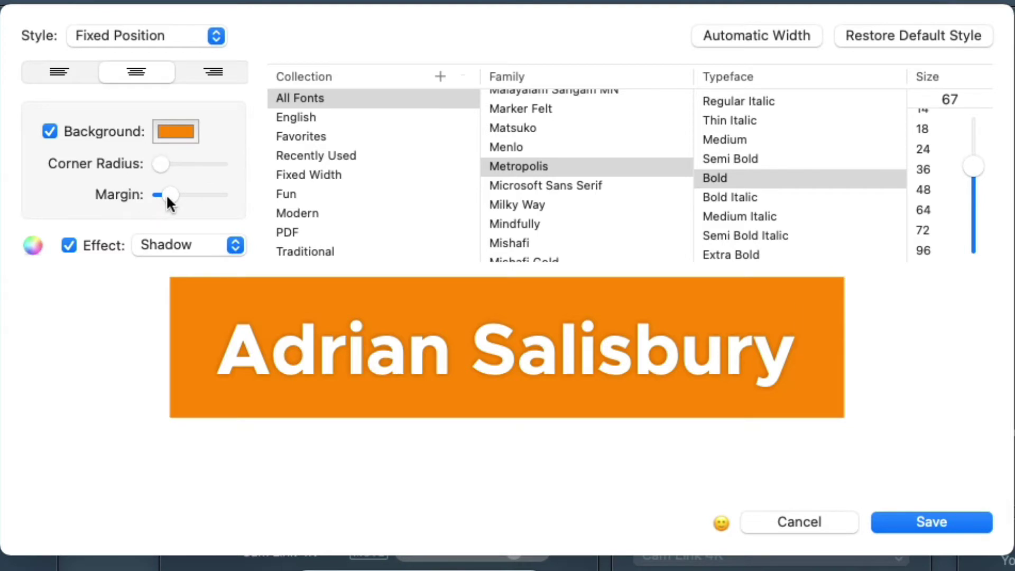
pyautogui.moveTo(166, 195); pyautogui.dragTo(161, 194)
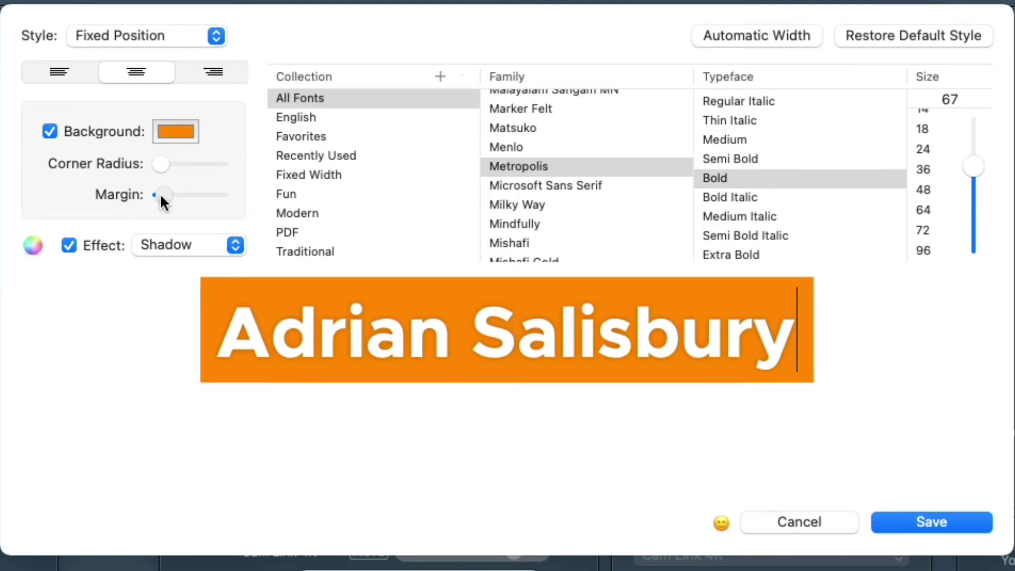
pyautogui.click(899, 514)
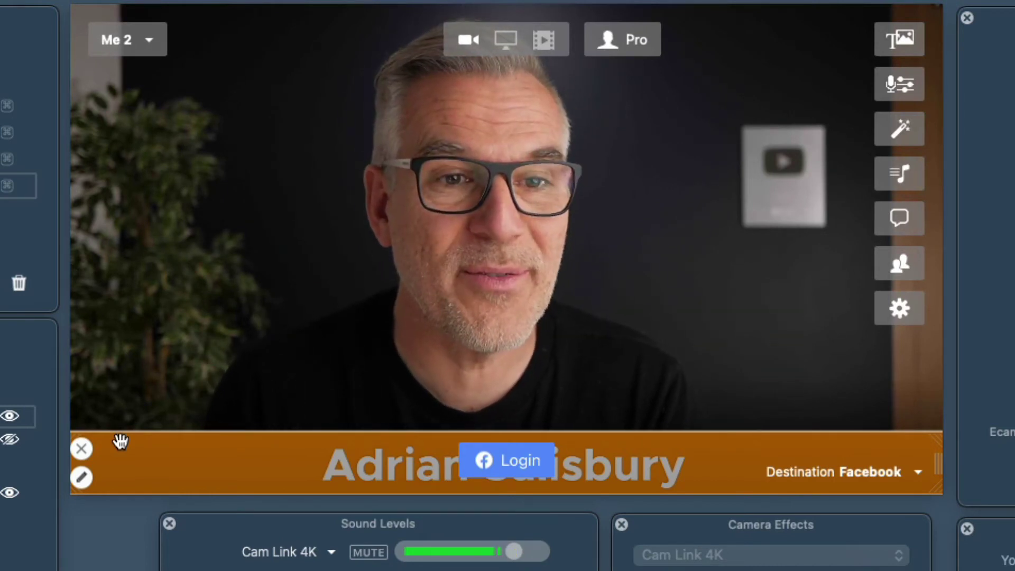
pyautogui.moveTo(113, 175)
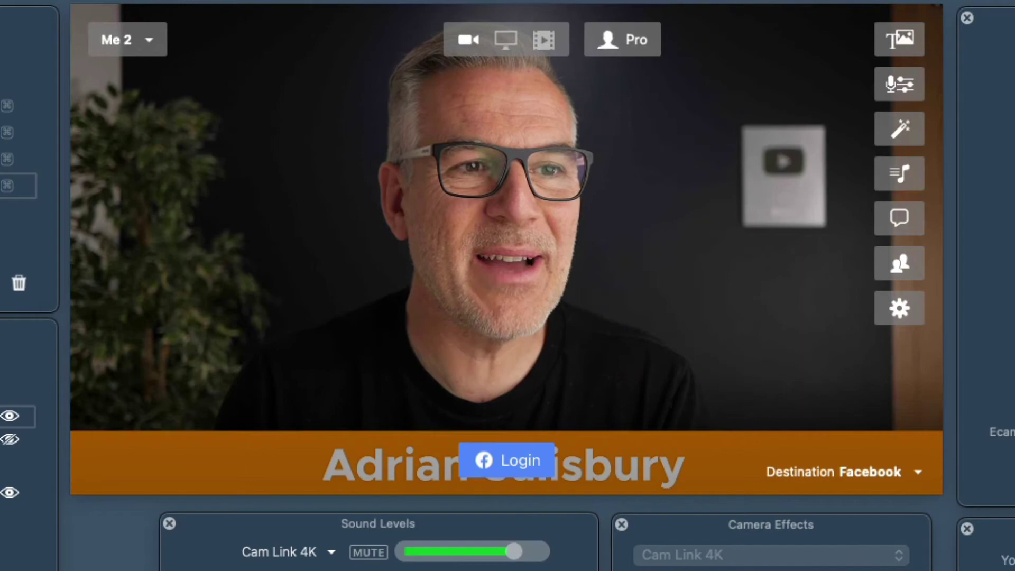
# Set the name banner's animation style to Fly In From Left and save
pyautogui.click(82, 479)
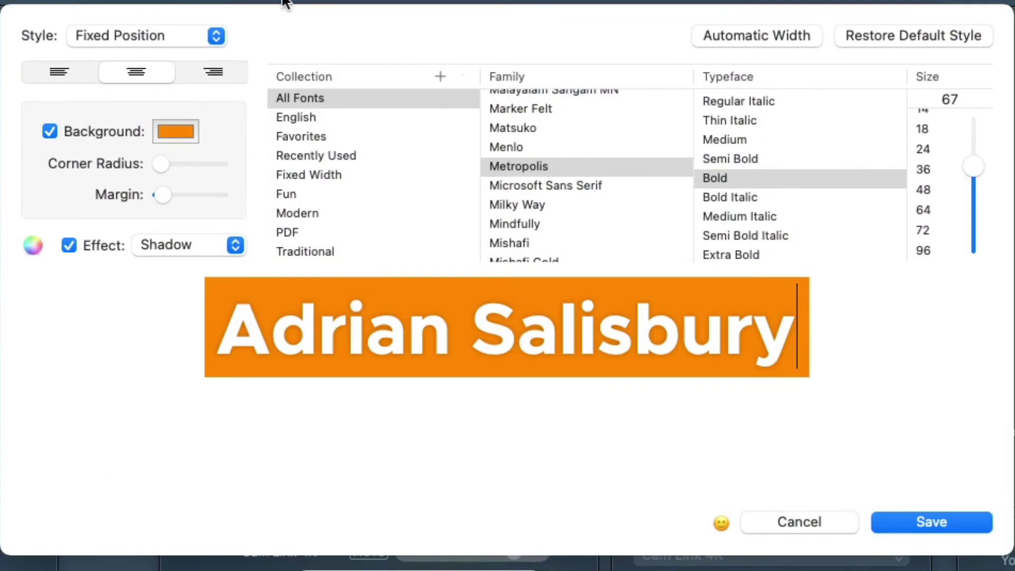
pyautogui.click(123, 37)
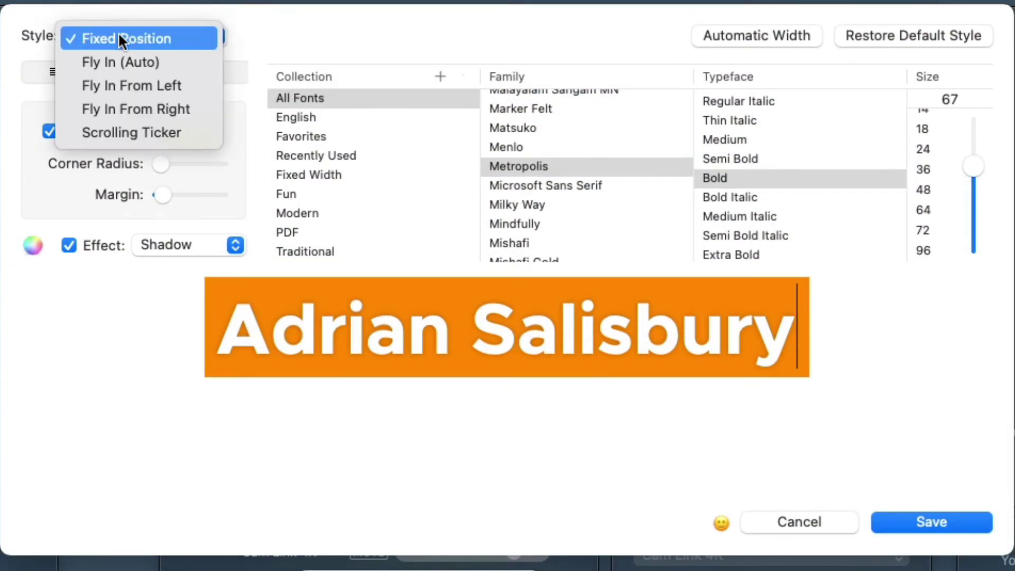
pyautogui.click(112, 84)
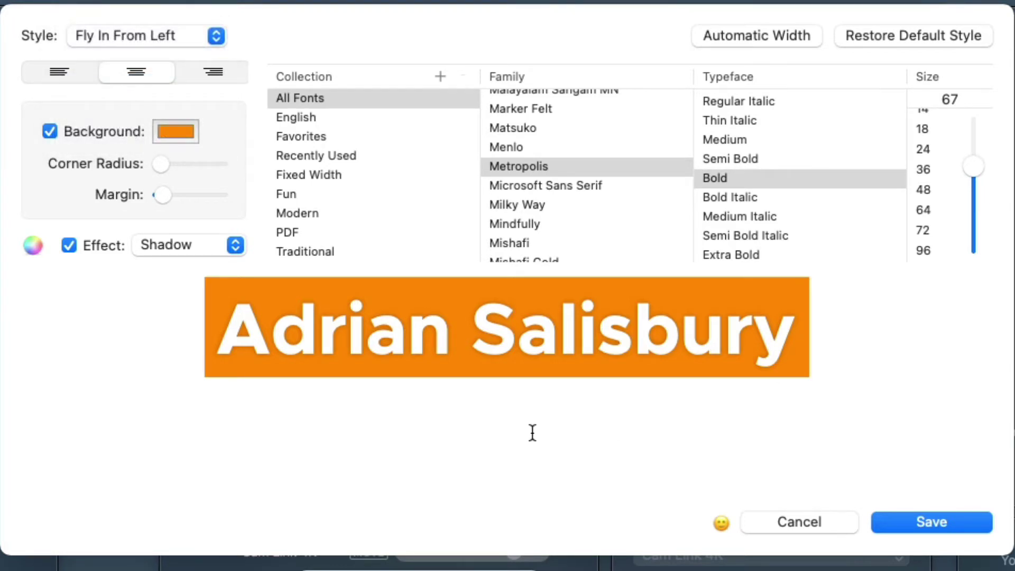
pyautogui.click(941, 518)
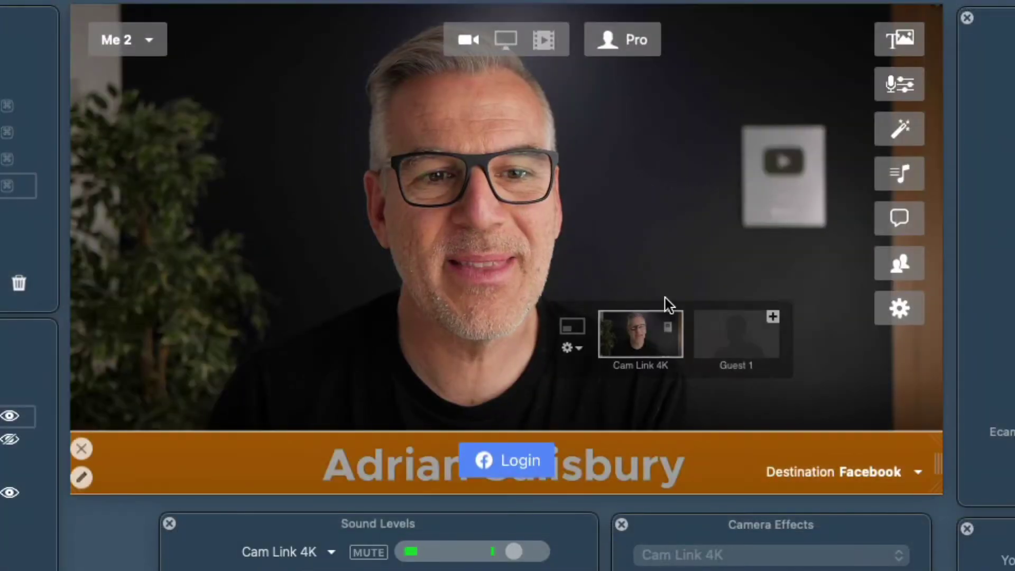
# Switch to the Me scene and back to Me 2 to preview the fly-in, then hide the banner
pyautogui.click(19, 159)
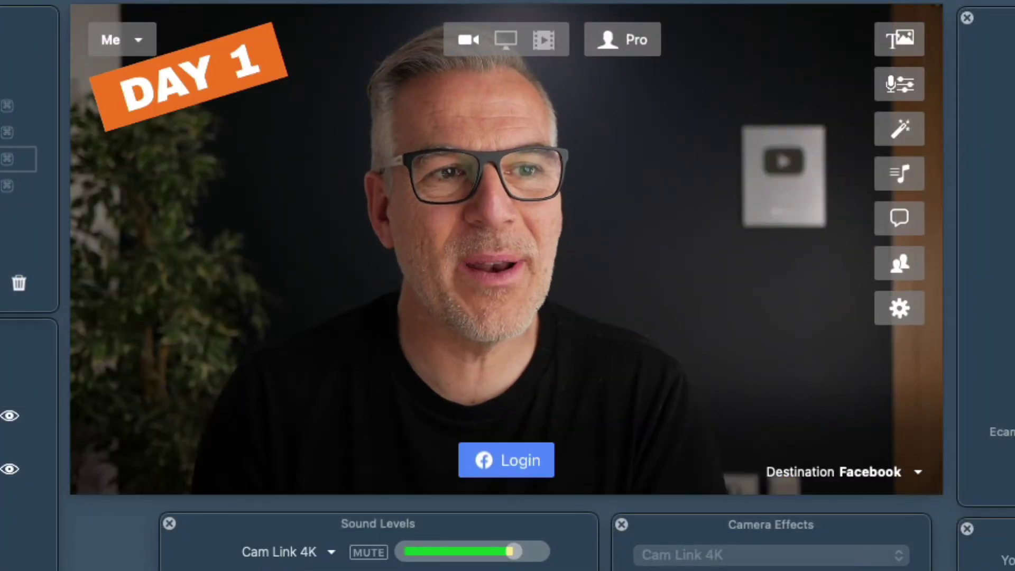
pyautogui.press('super+4')
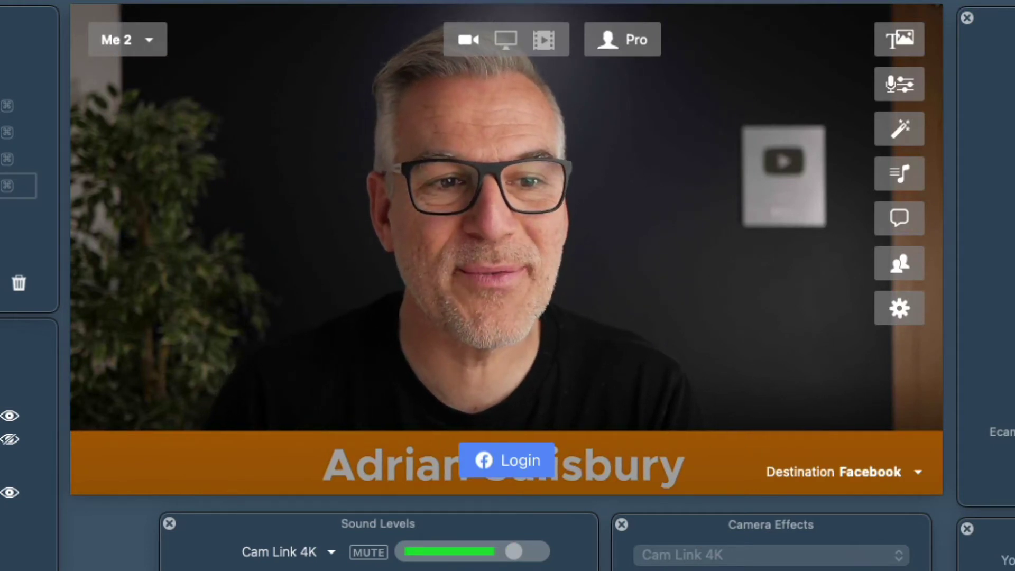
pyautogui.moveTo(92, 485)
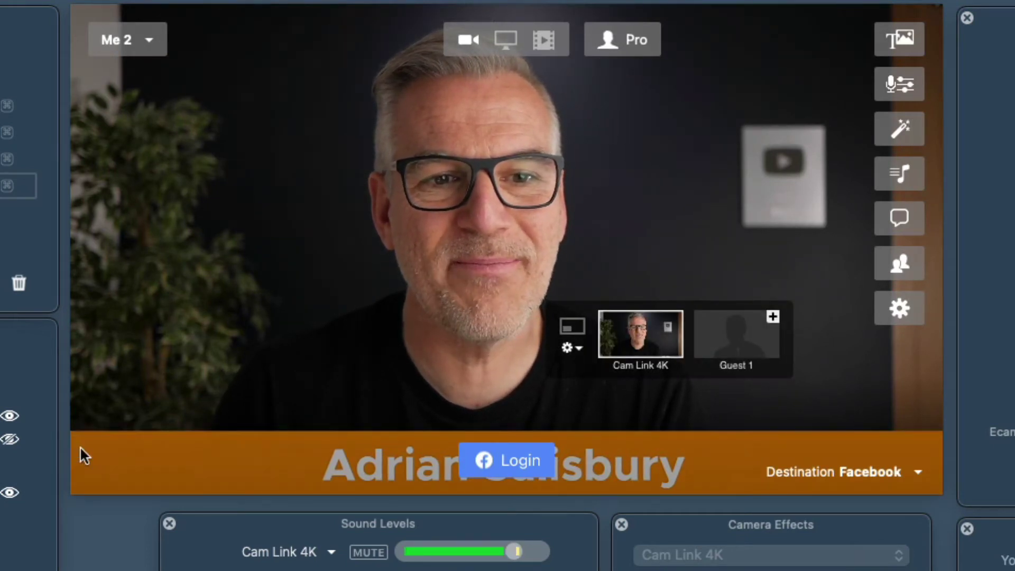
pyautogui.click(81, 450)
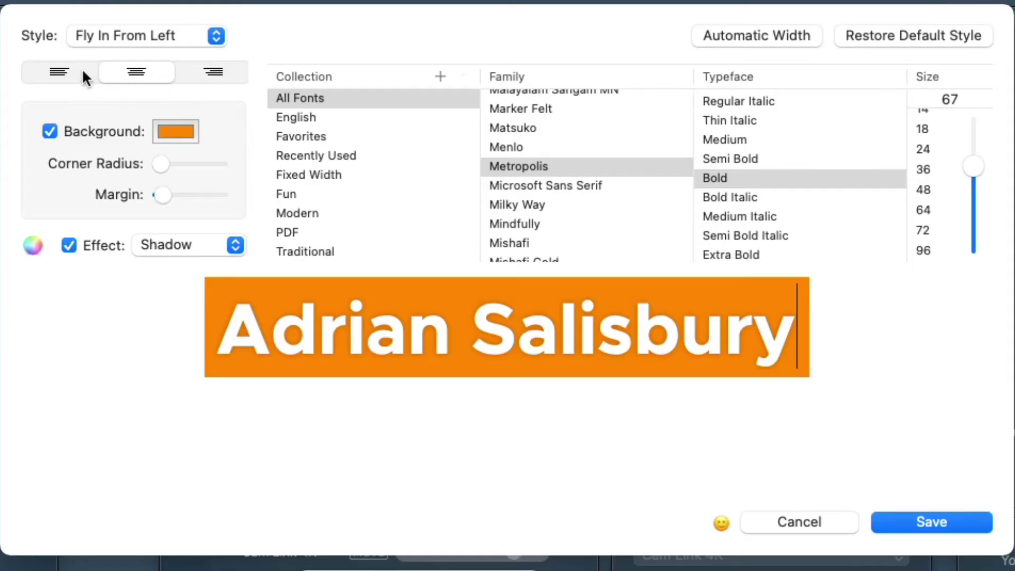
# Left-align the name, save, shorten the orange bar to fit the name, then hide it
pyautogui.click(57, 74)
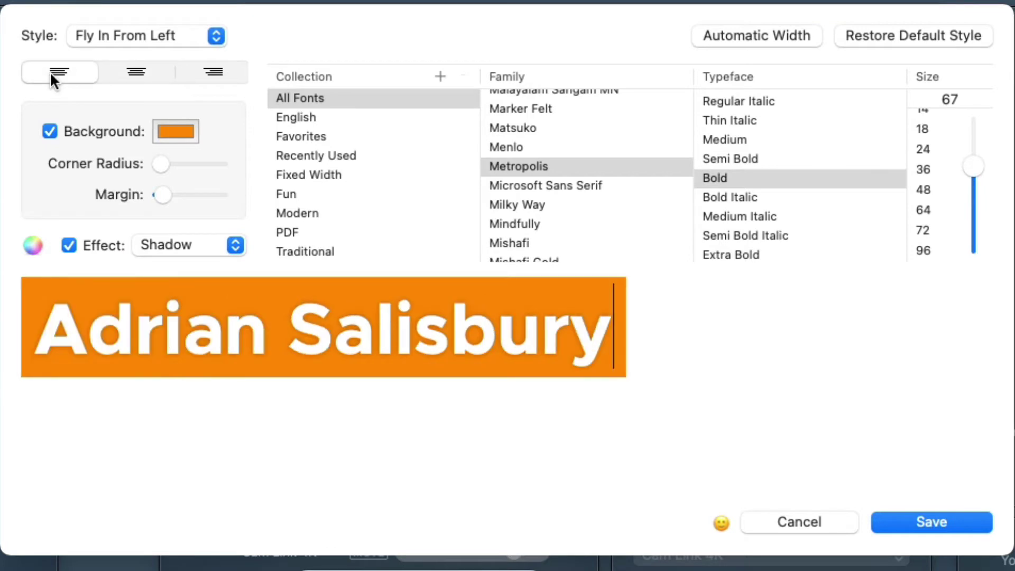
pyautogui.click(935, 522)
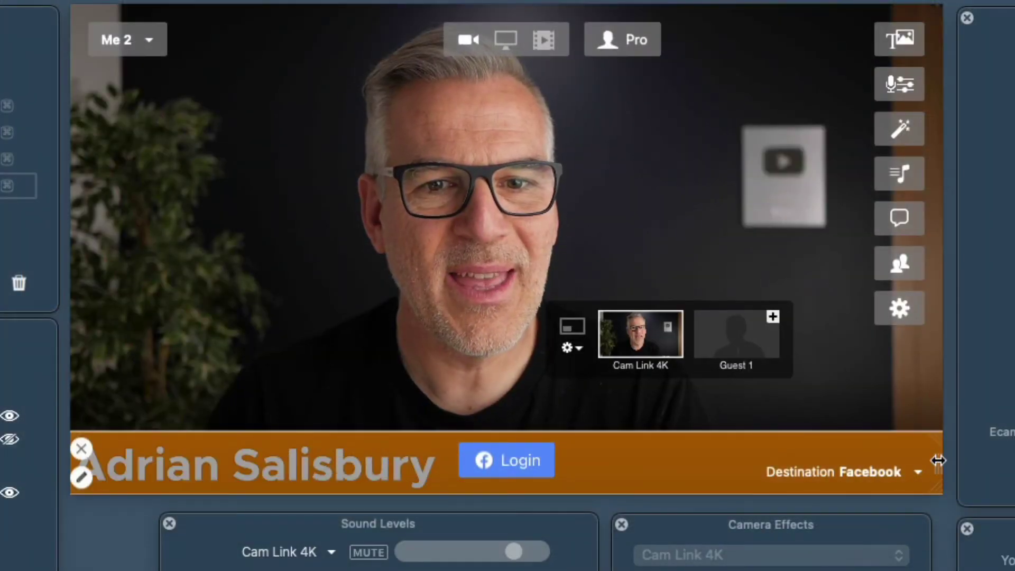
pyautogui.moveTo(938, 461); pyautogui.dragTo(304, 462)
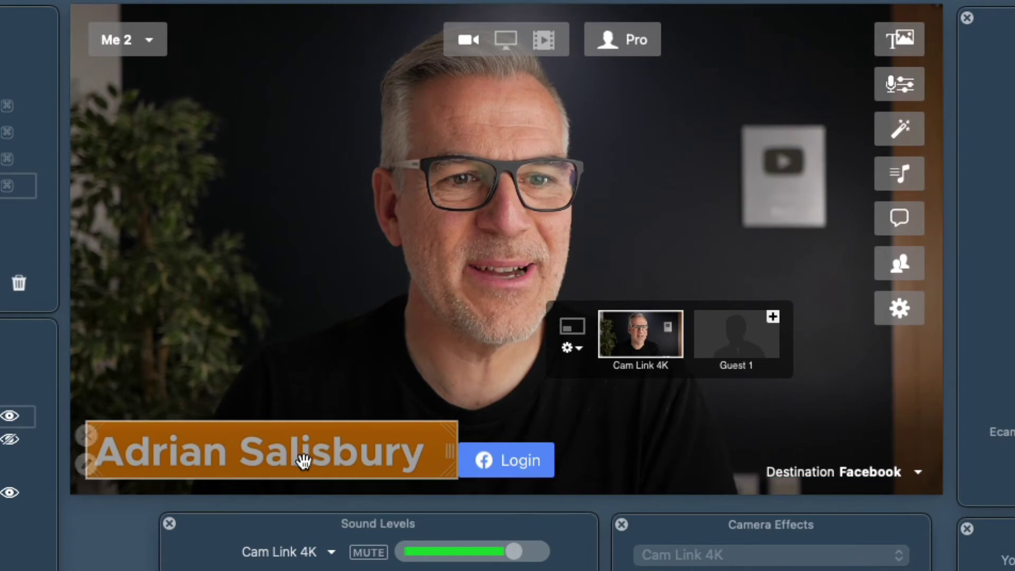
pyautogui.click(86, 436)
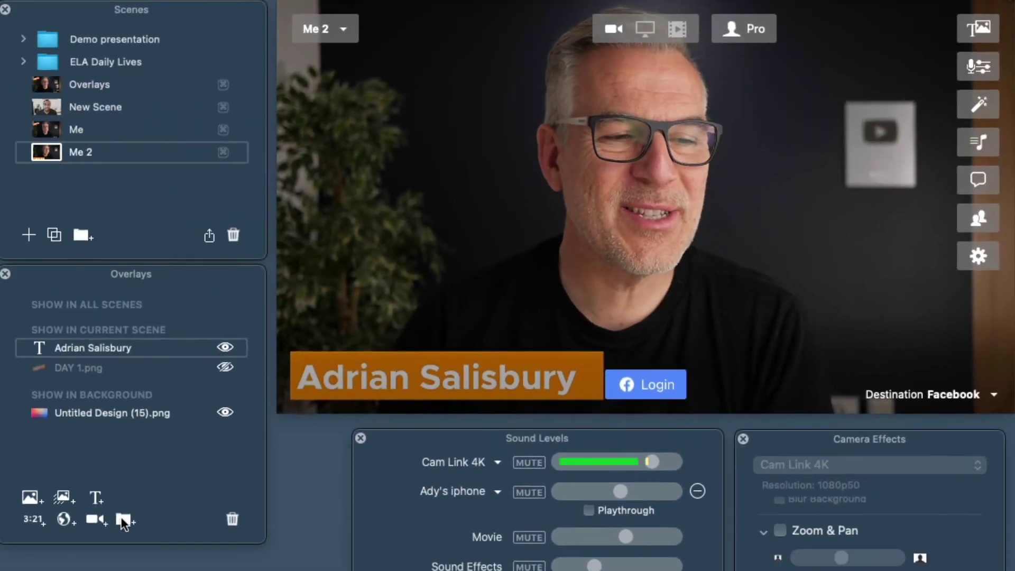
# Create a new overlay group and name it 'Name'
pyautogui.click(122, 521)
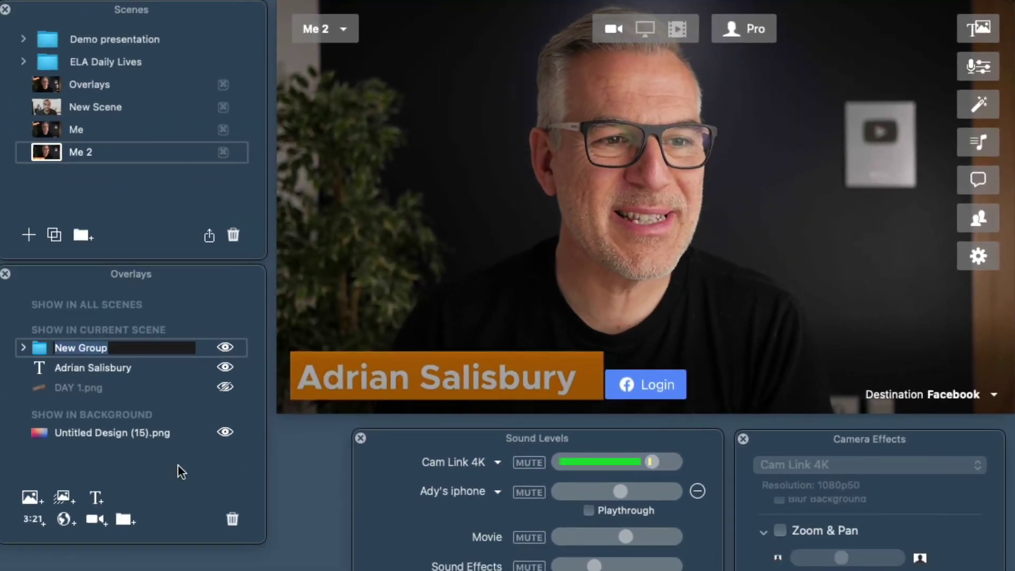
pyautogui.click(67, 350)
pyautogui.doubleClick(65, 347)
pyautogui.write('Name')
pyautogui.press('Return')
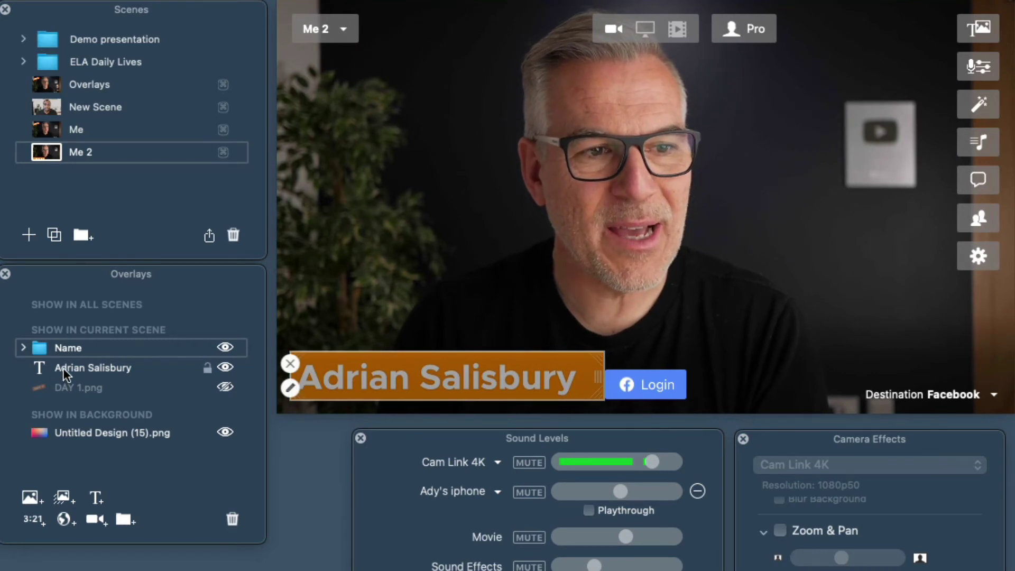
# Drag the presenter-name text overlay into the Name group and select it there
pyautogui.moveTo(63, 368); pyautogui.dragTo(68, 355)
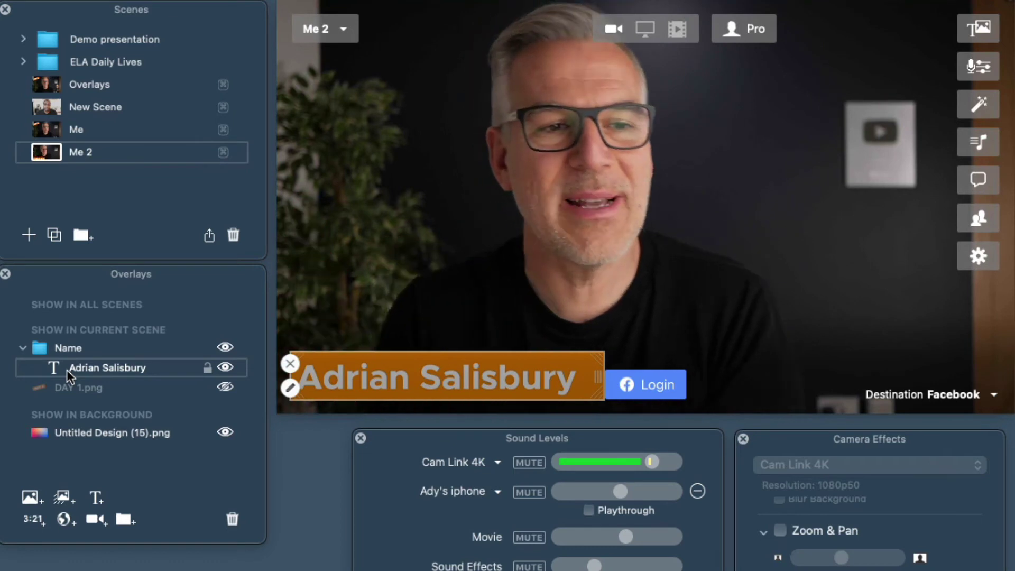
pyautogui.click(22, 348)
pyautogui.click(22, 348)
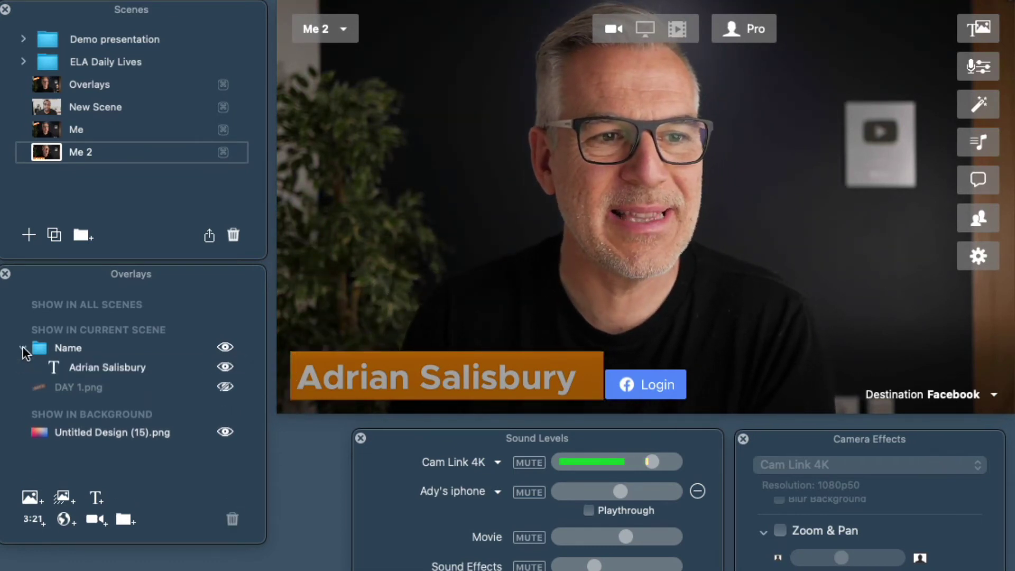
pyautogui.click(95, 363)
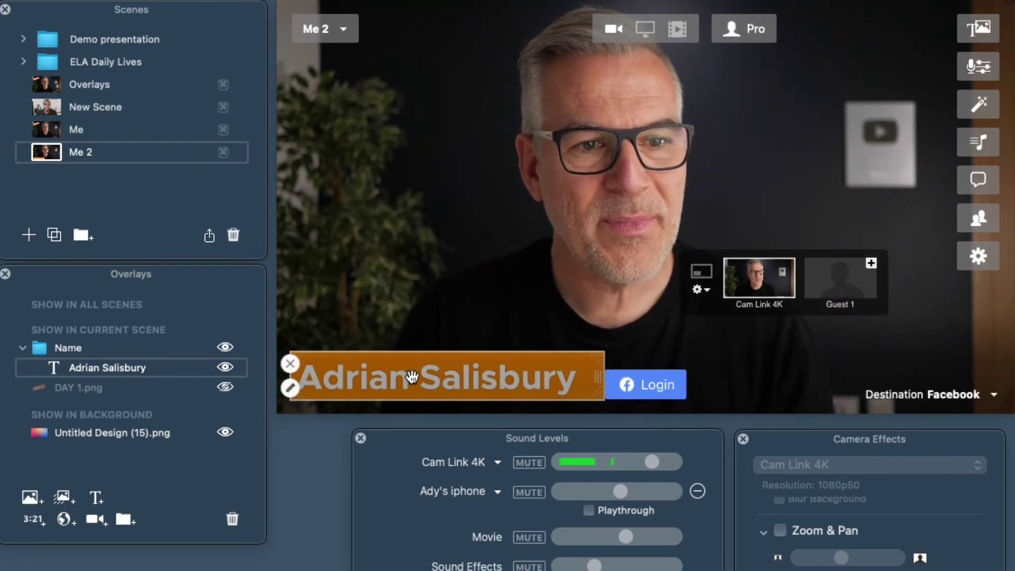
# Option-drag to duplicate the name overlay, then give the copy black text and black background
pyautogui.moveTo(411, 377); pyautogui.dragTo(415, 354)
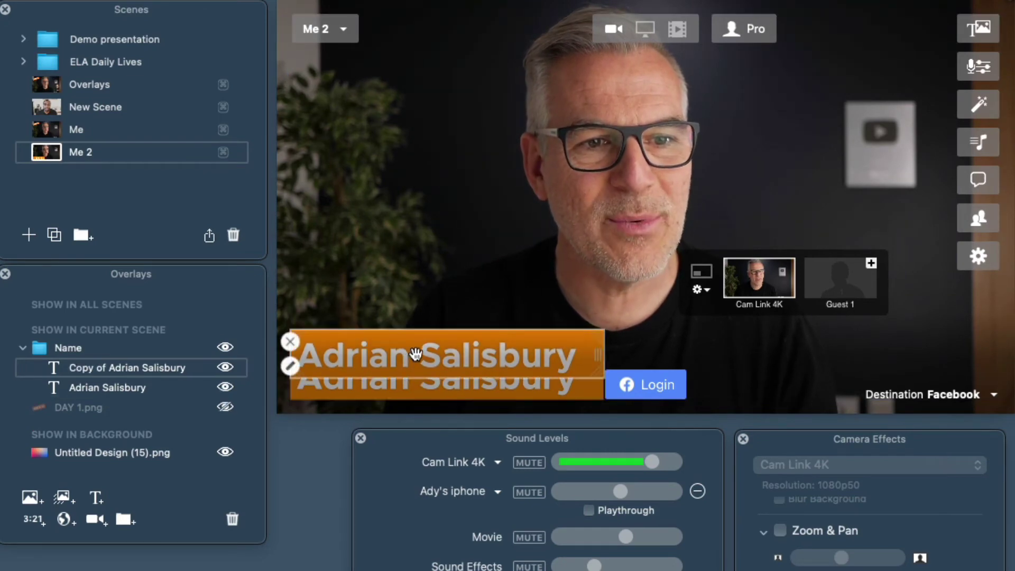
pyautogui.click(290, 364)
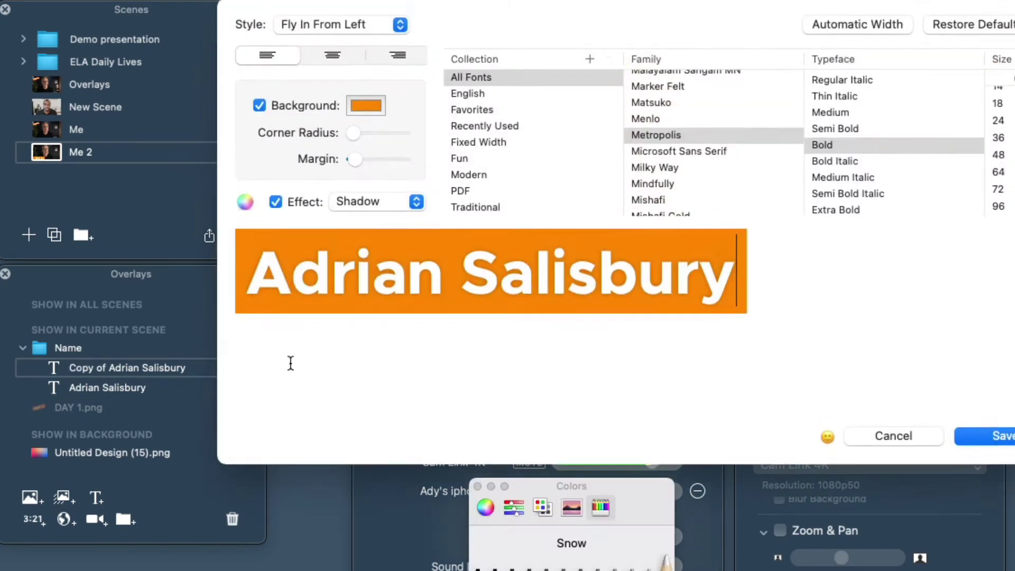
pyautogui.tripleClick(336, 284)
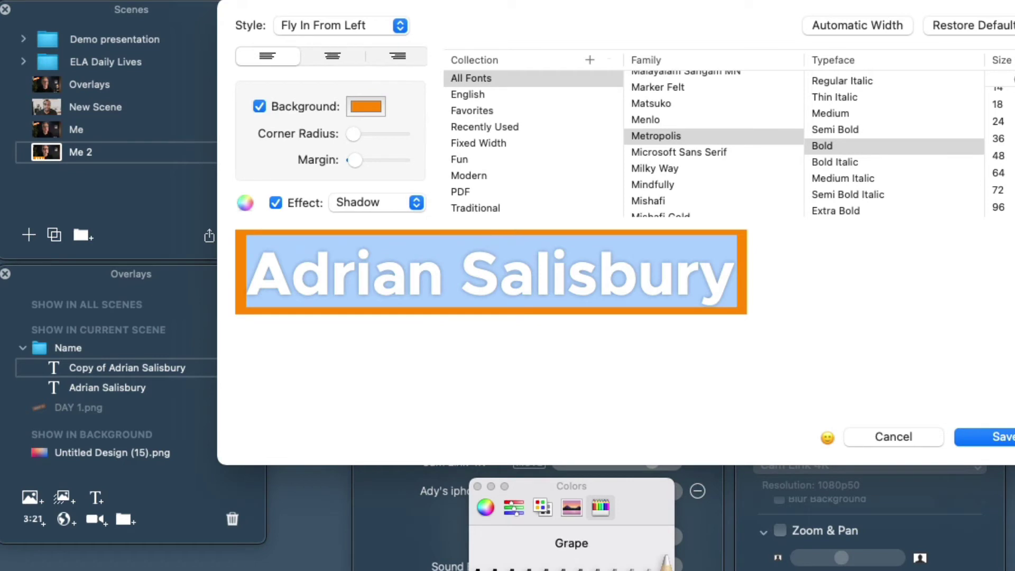
pyautogui.click(478, 563)
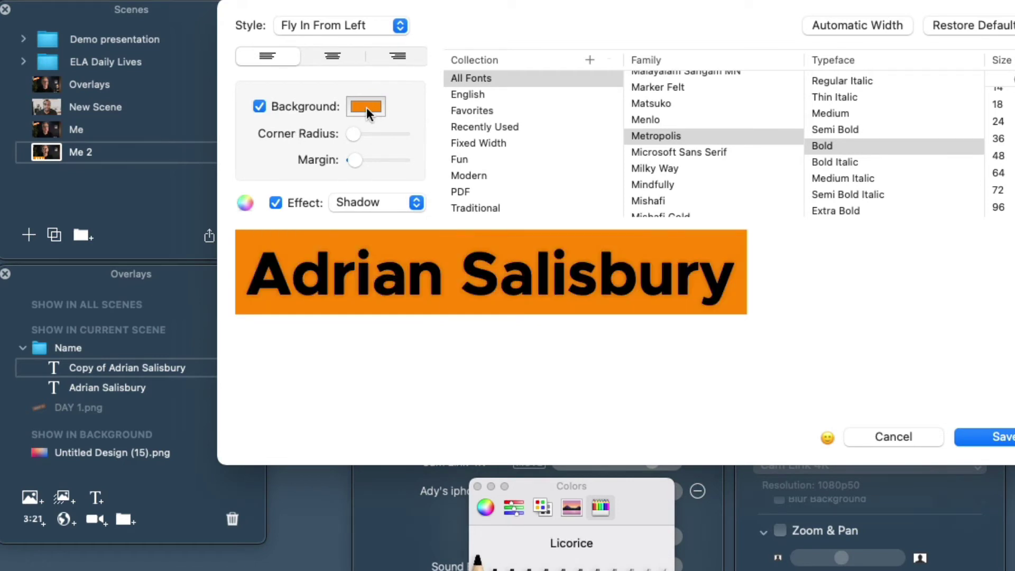
pyautogui.click(367, 110)
pyautogui.click(478, 564)
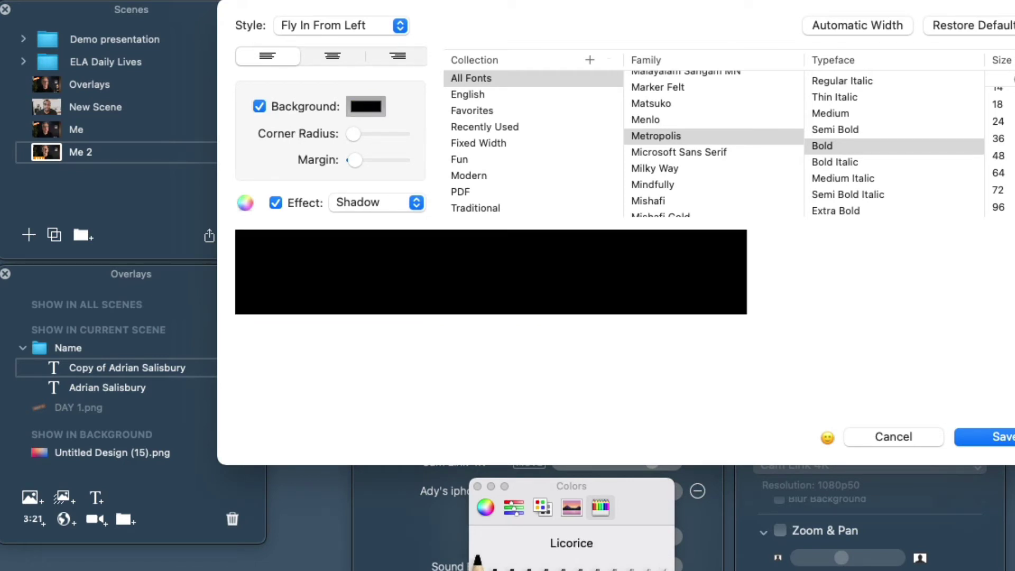
pyautogui.click(1001, 439)
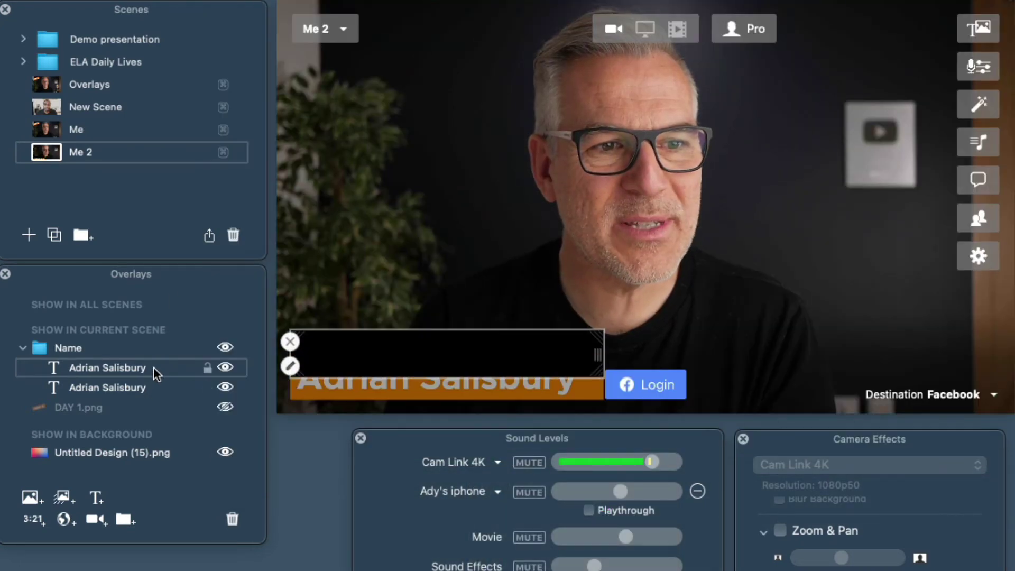
# Layer the orange name bar above the copy and nudge it up and left
pyautogui.moveTo(129, 367); pyautogui.dragTo(127, 386)
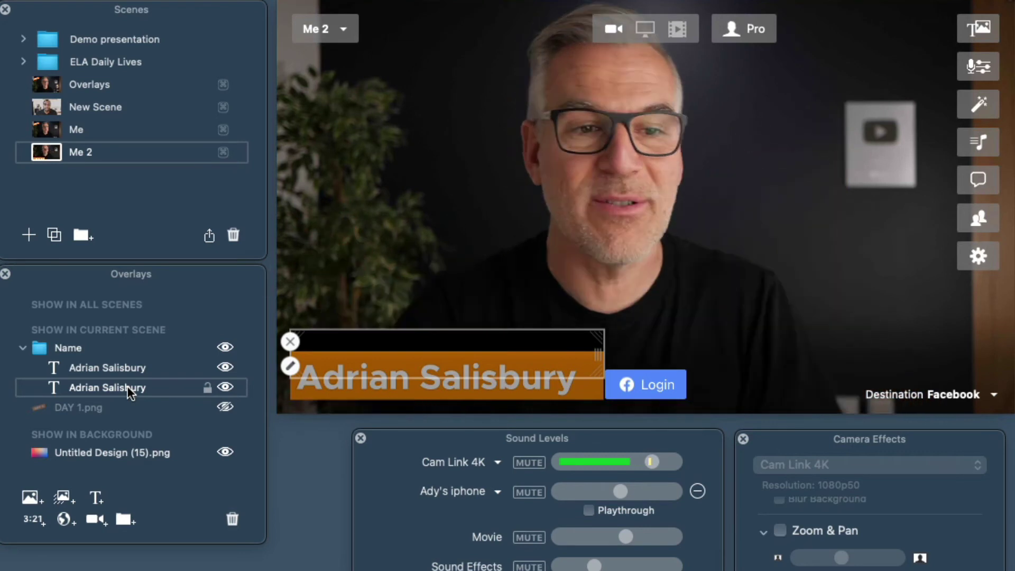
pyautogui.click(444, 361)
pyautogui.moveTo(443, 361); pyautogui.dragTo(432, 346)
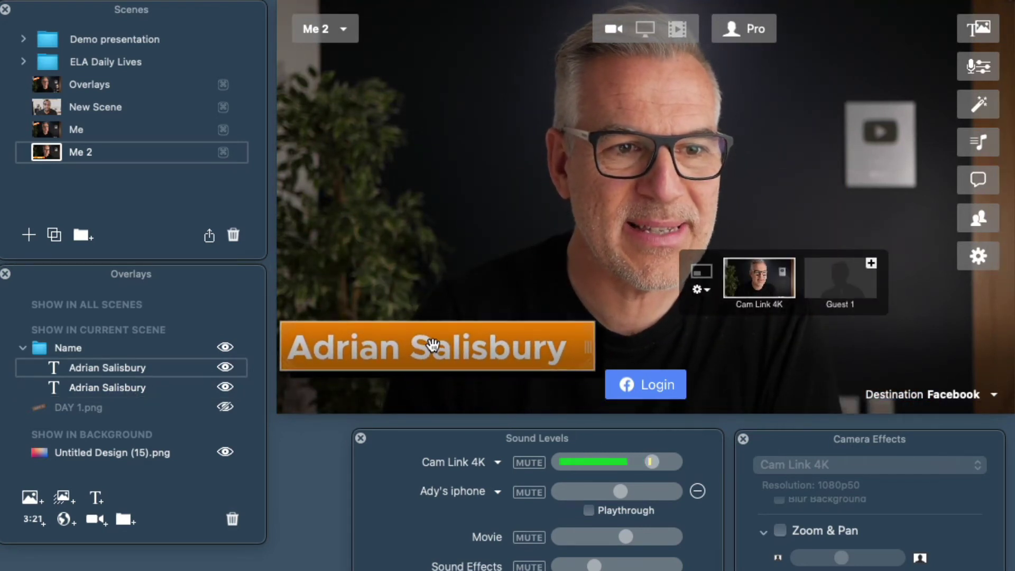
# Make the backing copy a white Snow box with Effect unticked, removing its shadow, and save
pyautogui.click(421, 367)
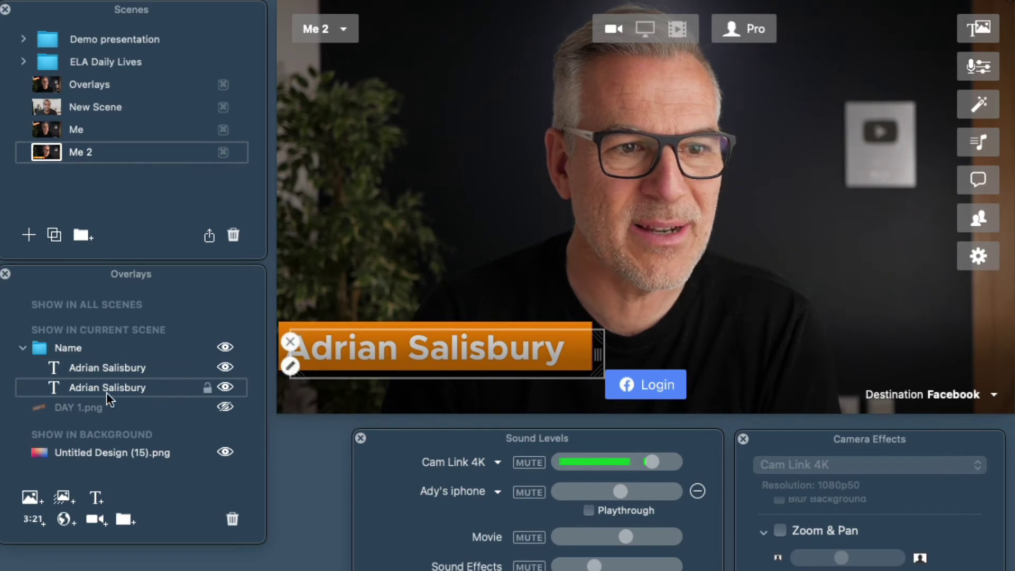
pyautogui.doubleClick(64, 389)
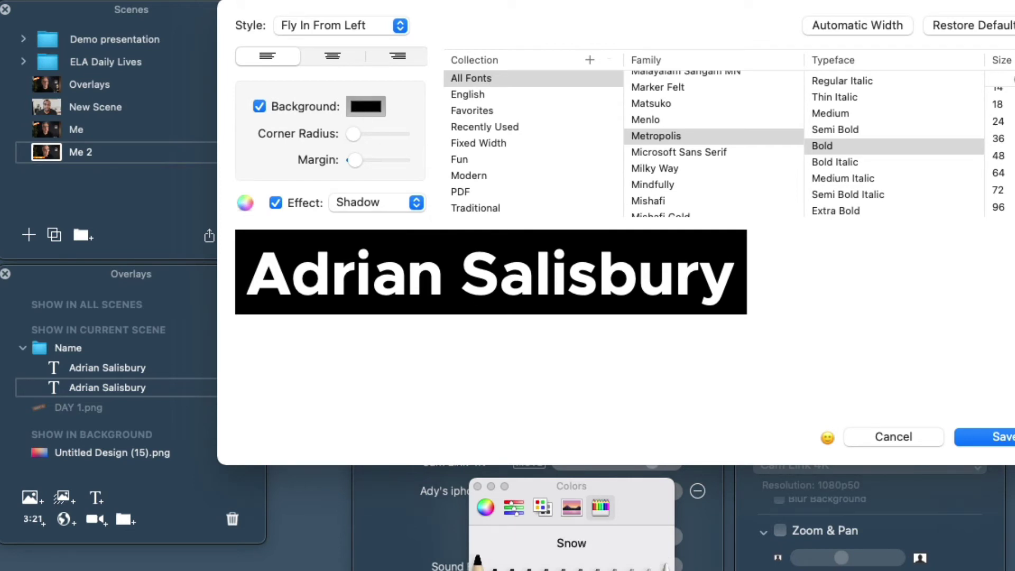
pyautogui.click(665, 564)
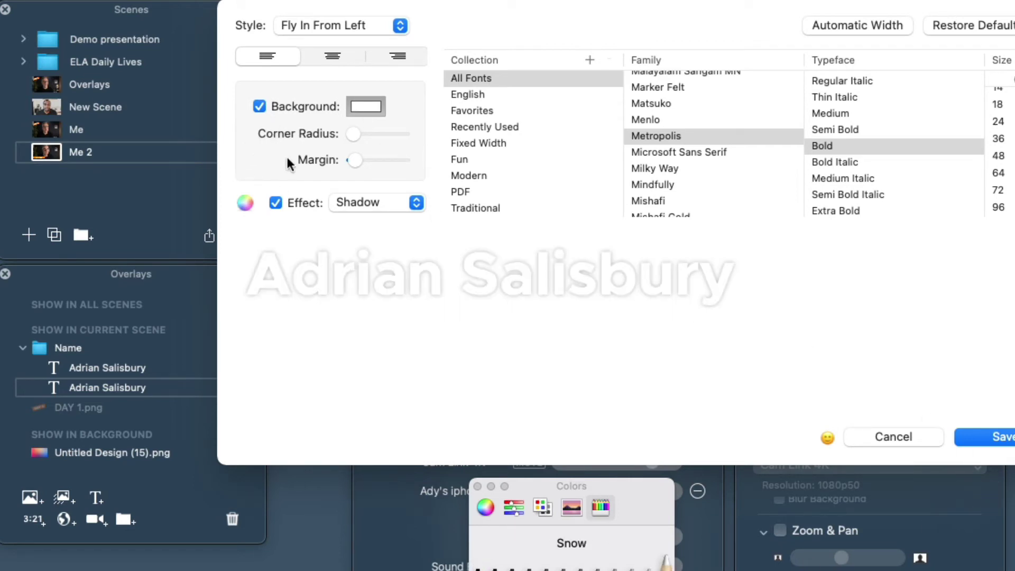
pyautogui.click(276, 204)
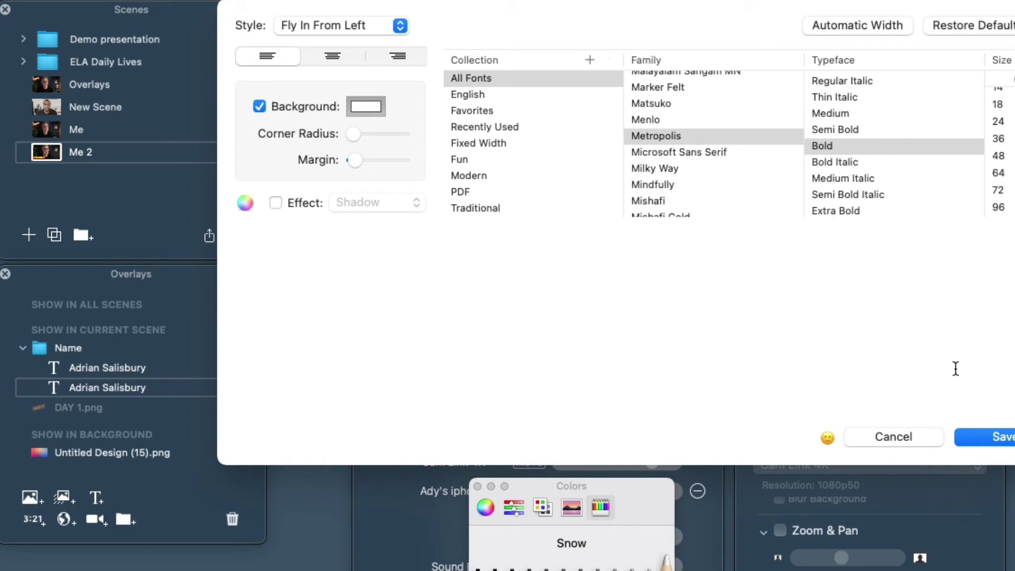
pyautogui.click(999, 438)
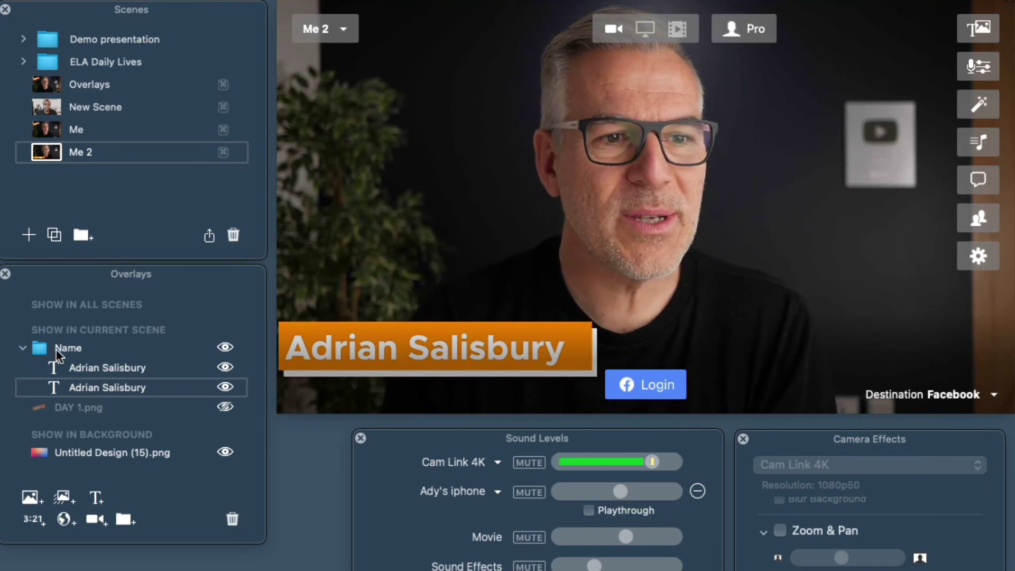
# Toggle the Name group's eye icon off and on to replay the entrance, then select the lower overlay
pyautogui.click(227, 347)
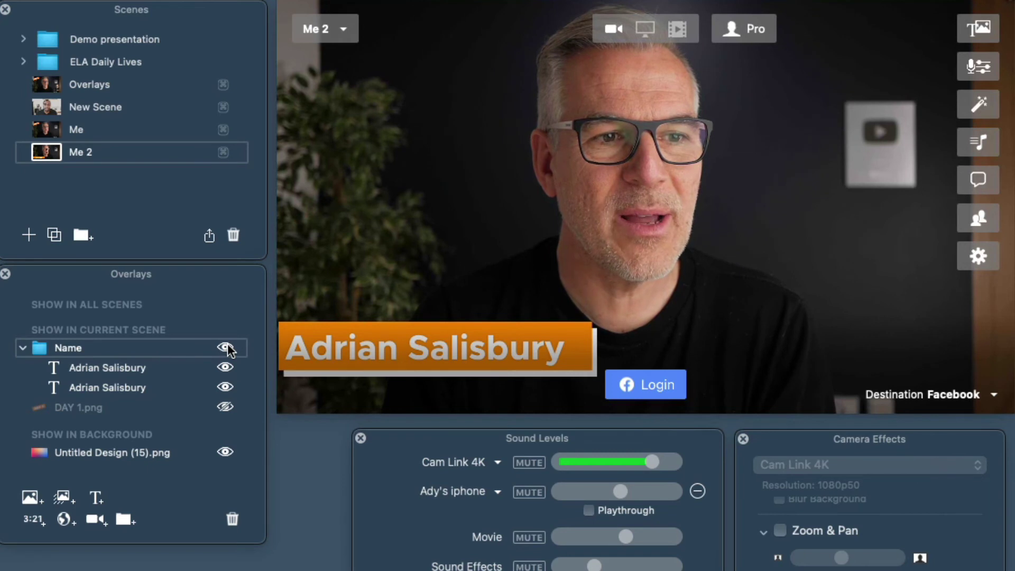
pyautogui.click(227, 348)
pyautogui.click(226, 348)
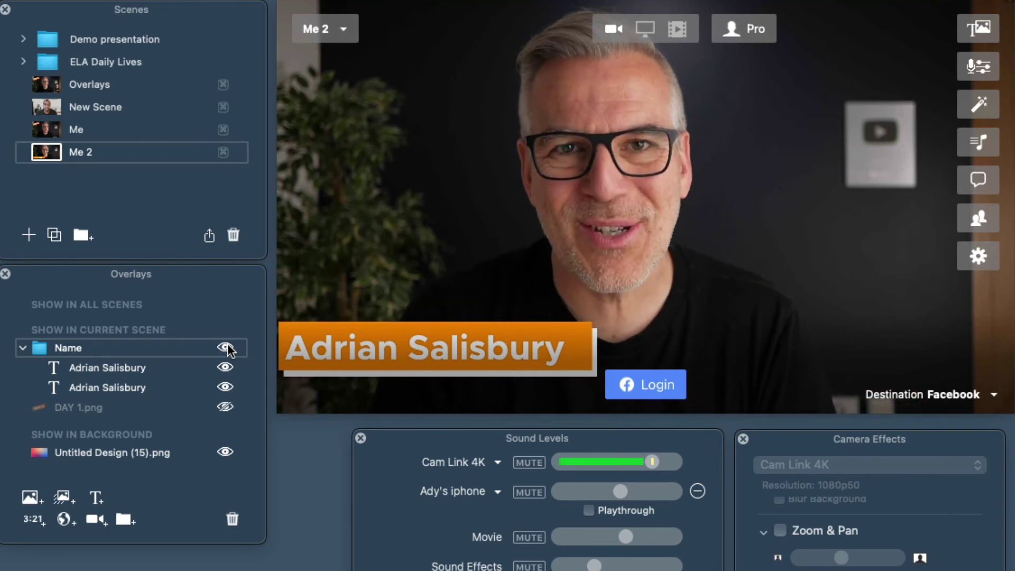
pyautogui.click(238, 387)
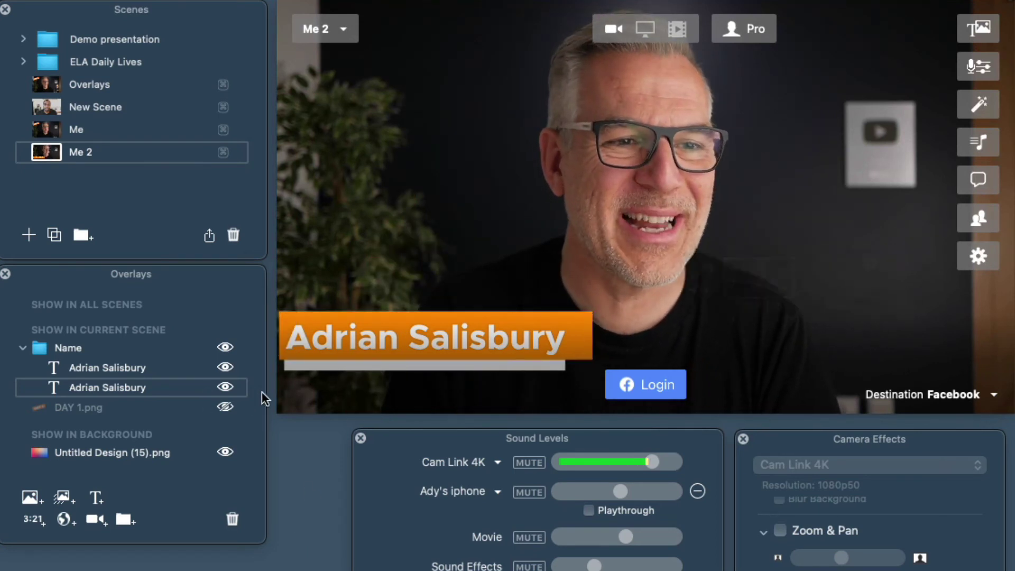
# Add a 'Scrolling ticker text' overlay with the Scrolling Ticker style to the scene
pyautogui.click(362, 325)
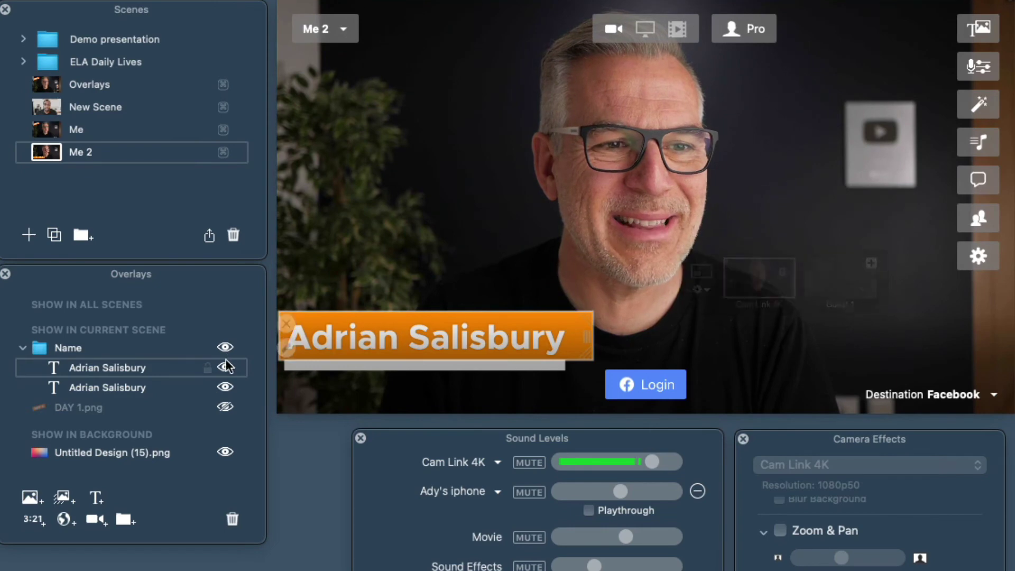
pyautogui.click(92, 499)
pyautogui.write('Scr')
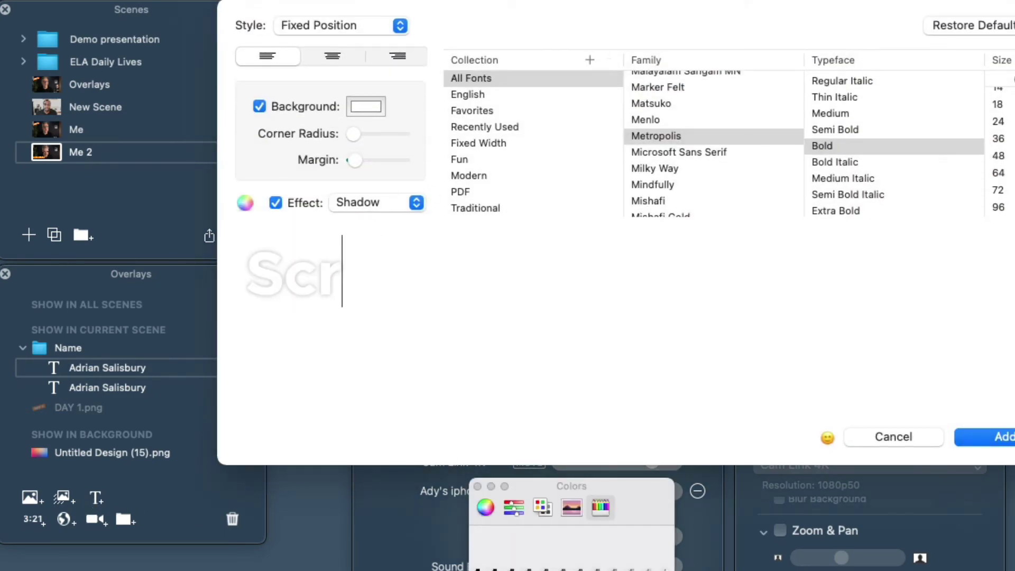
pyautogui.write('olling ticker text')
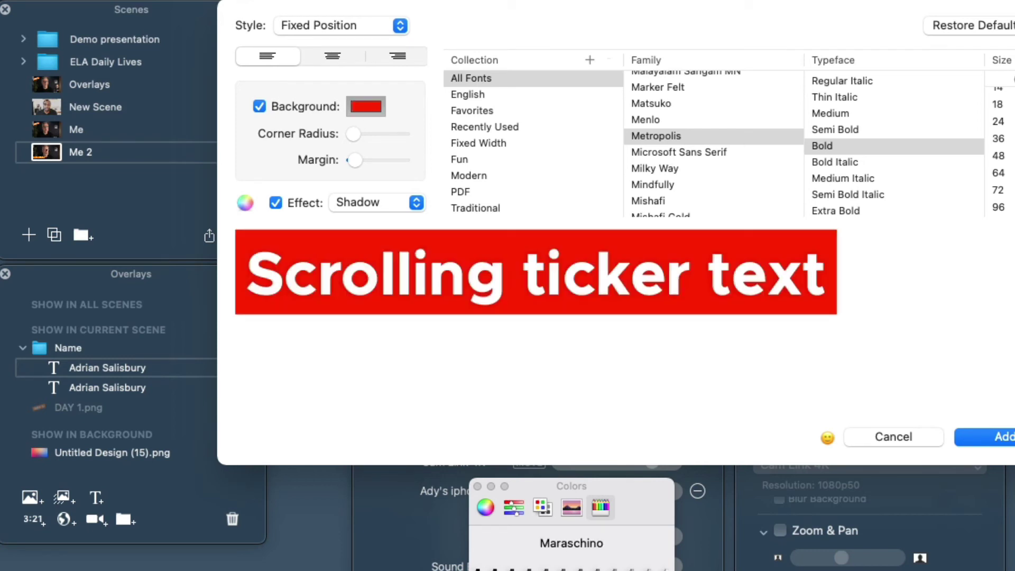
pyautogui.click(346, 24)
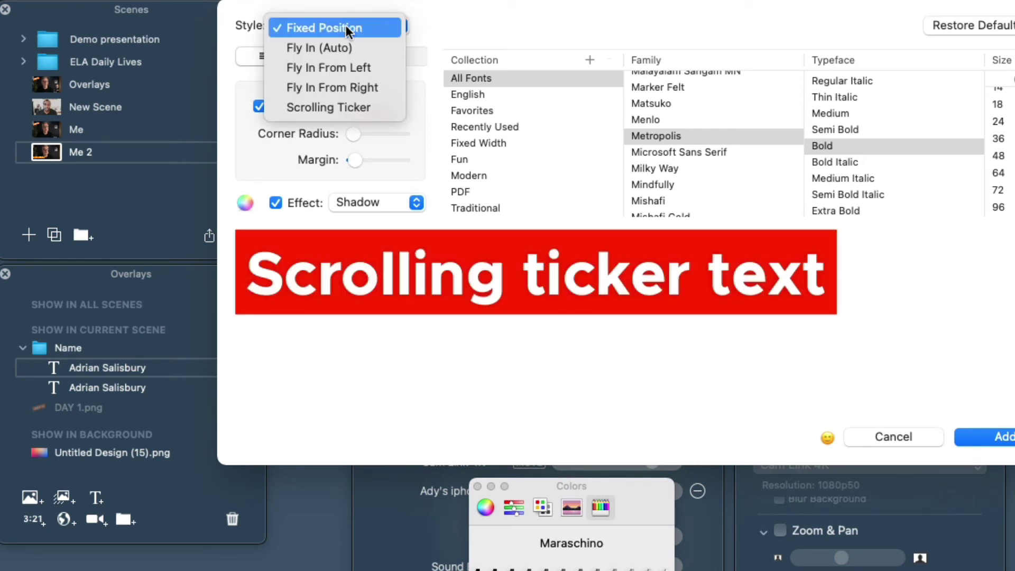
pyautogui.click(341, 105)
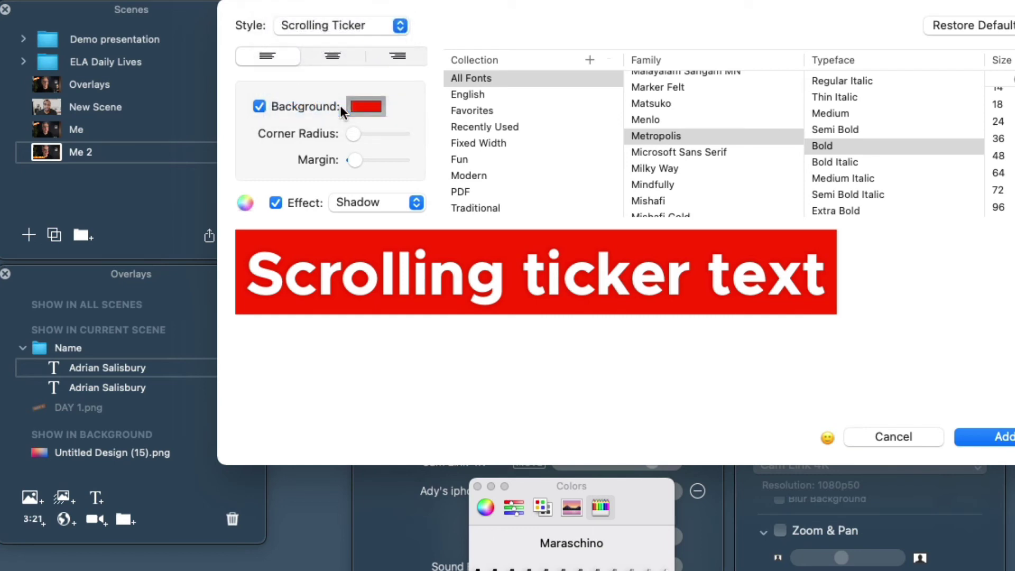
pyautogui.click(1010, 440)
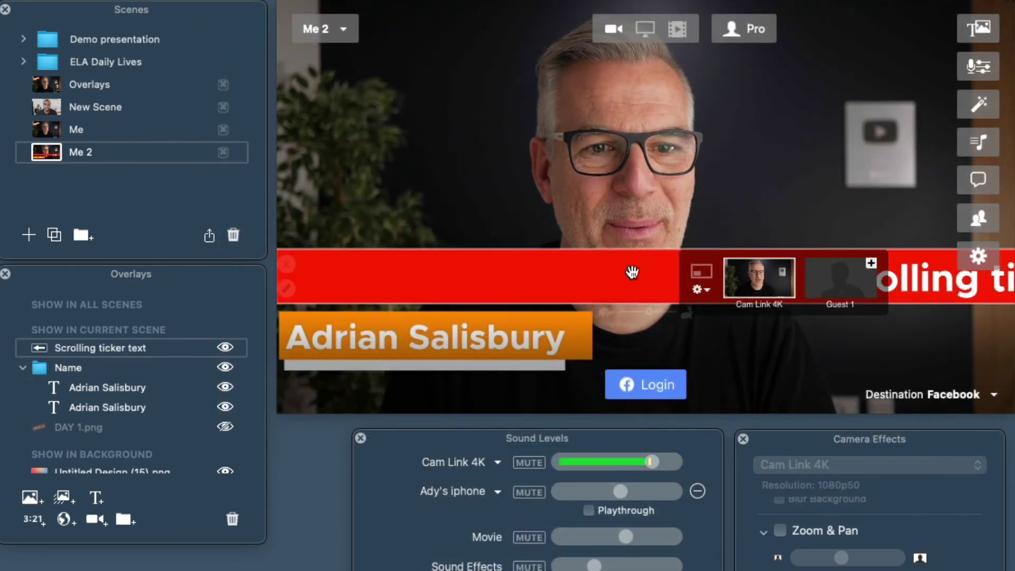
# Move the red ticker to the top, speed up its scrolling, save, then drag it down mid-video
pyautogui.moveTo(711, 259); pyautogui.dragTo(817, 30)
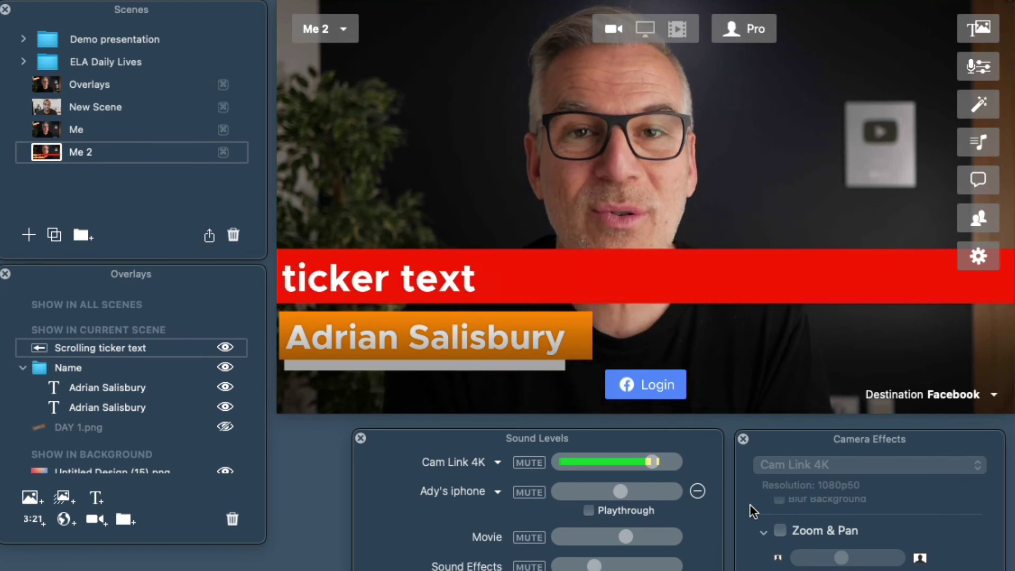
pyautogui.moveTo(793, 265); pyautogui.dragTo(801, 30)
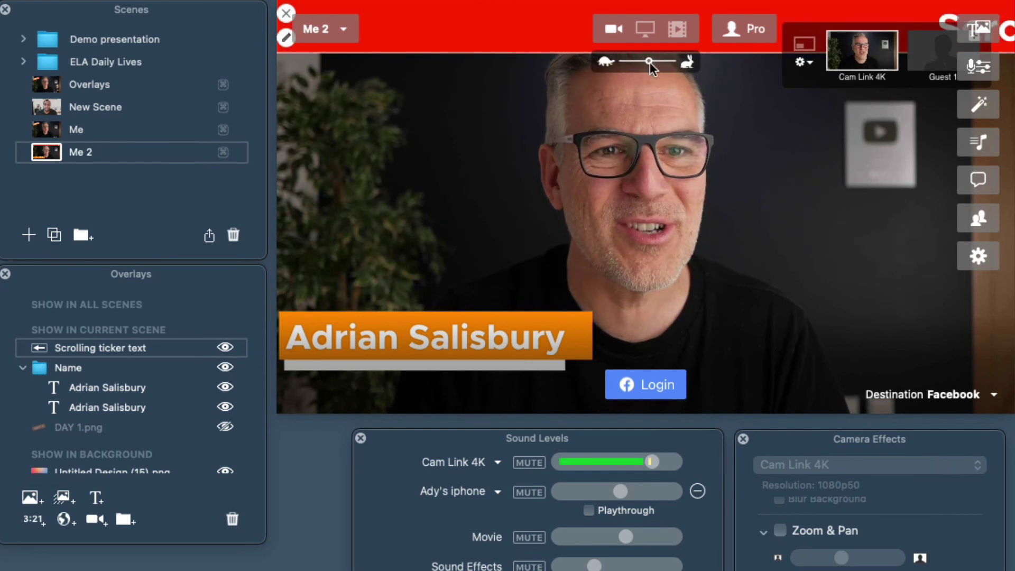
pyautogui.moveTo(649, 62); pyautogui.dragTo(661, 62)
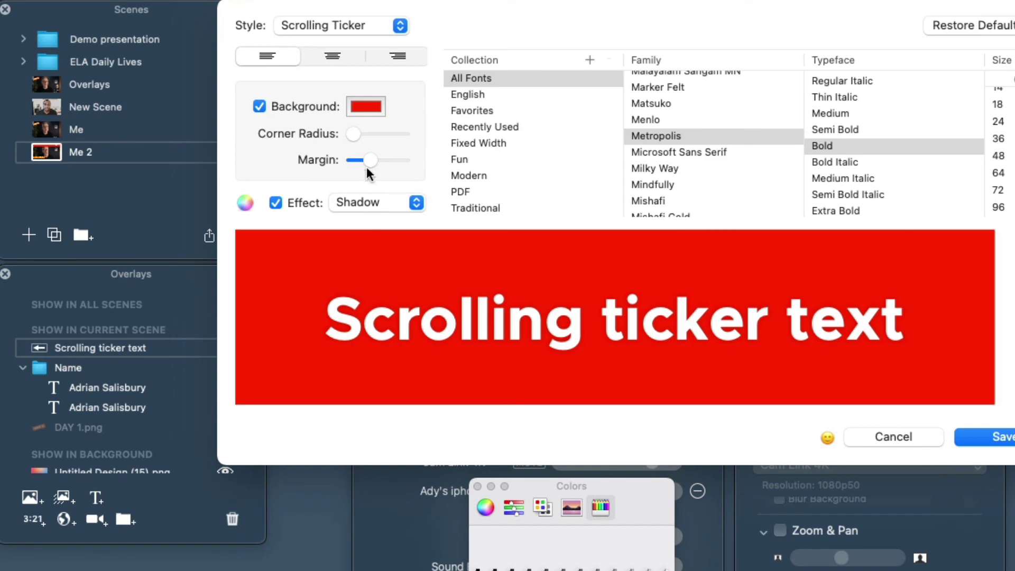
pyautogui.click(987, 439)
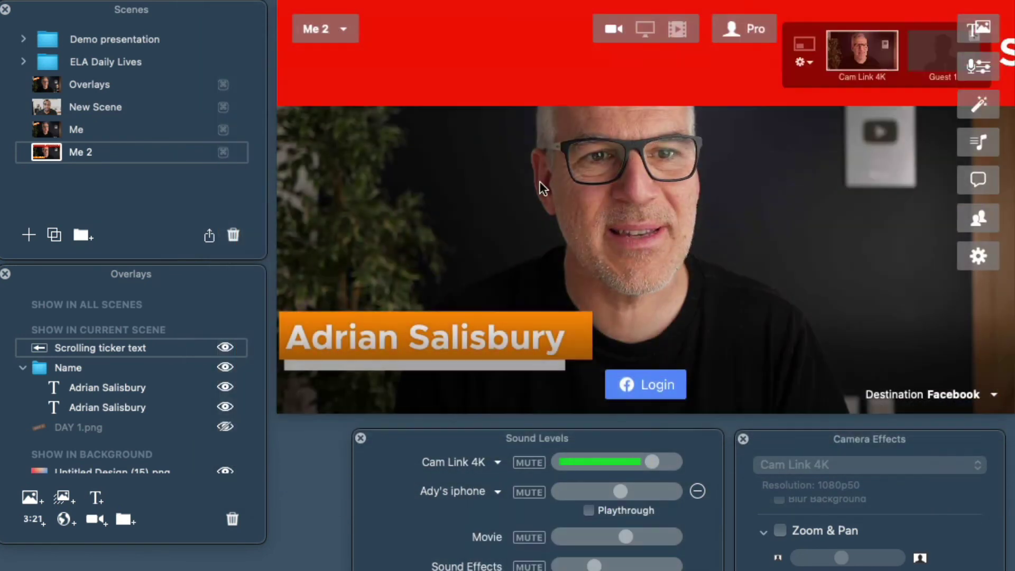
pyautogui.moveTo(430, 84); pyautogui.dragTo(405, 222)
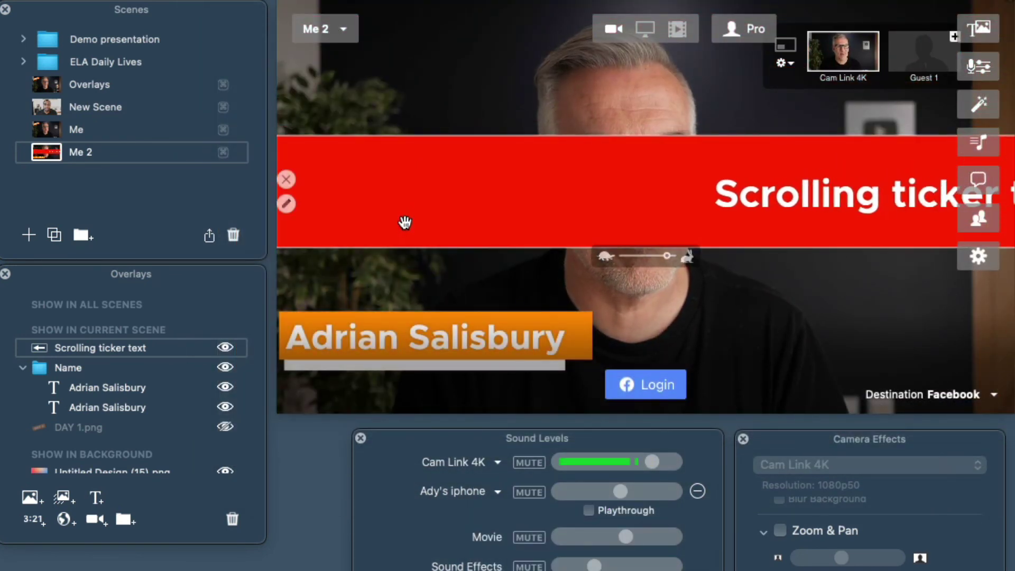
pyautogui.click(285, 178)
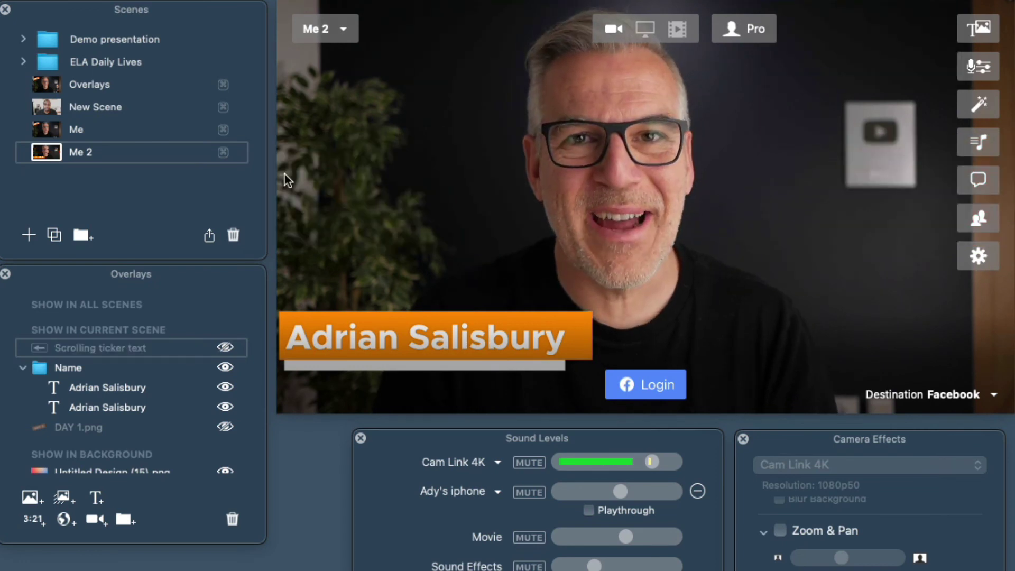